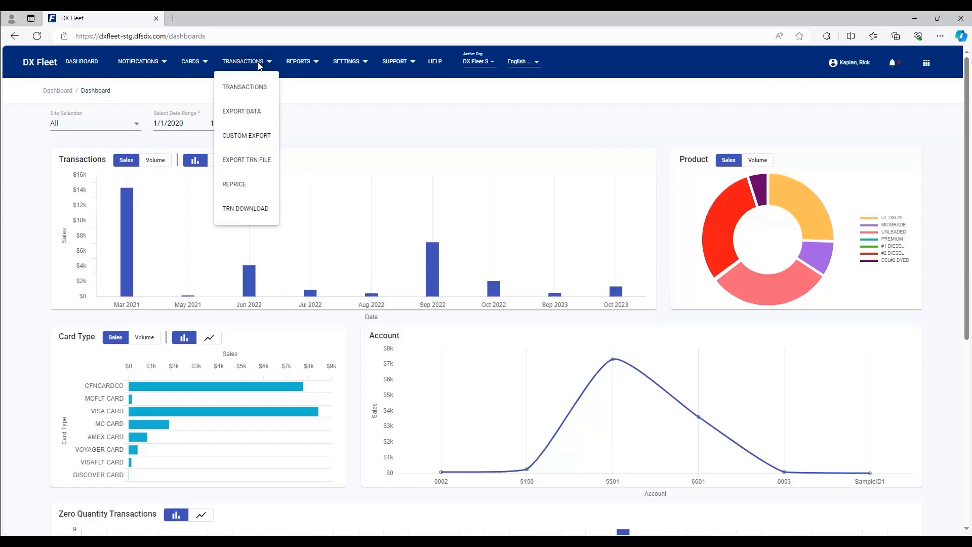
Go to the transactions list and set its date range to 1/1/2020 through 12/5/2023.
click(259, 91)
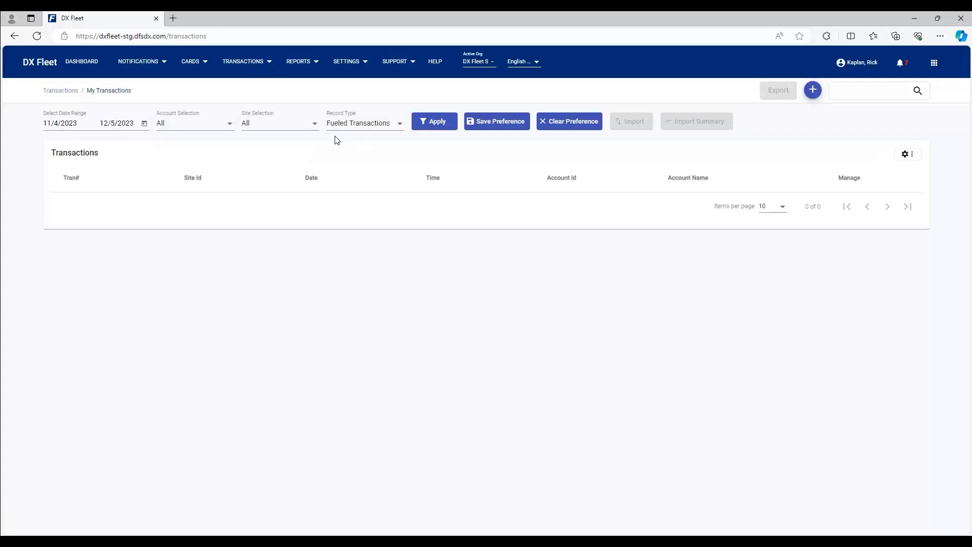
click(144, 124)
click(147, 152)
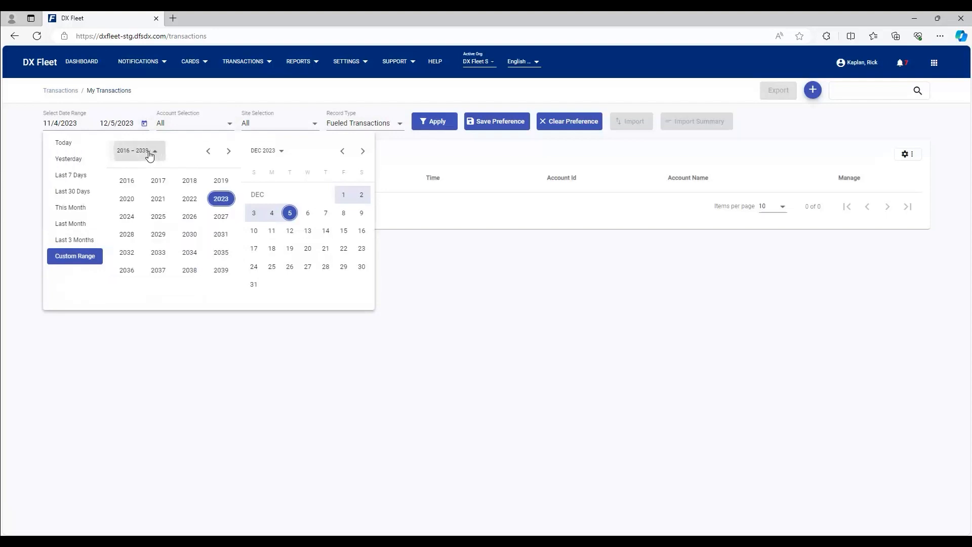
click(129, 200)
click(126, 199)
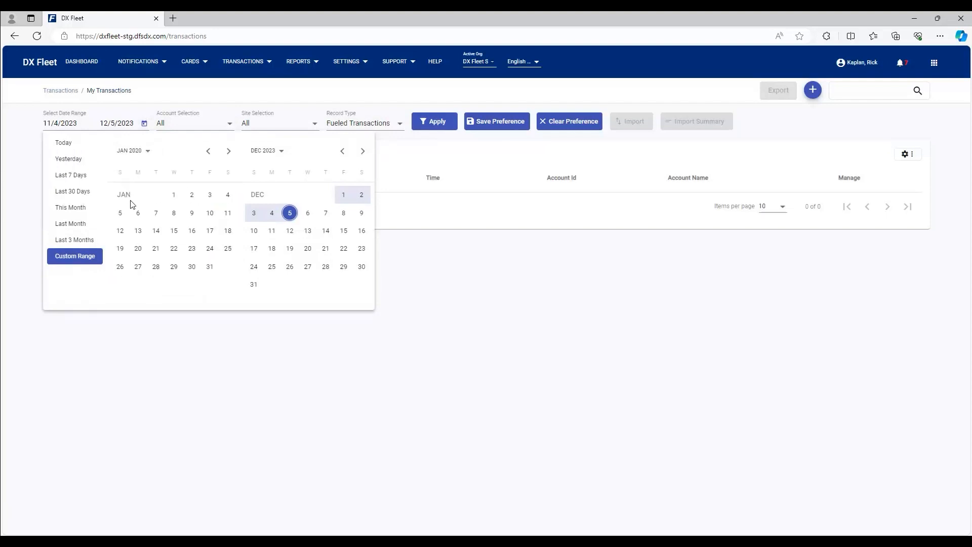
click(173, 195)
click(290, 212)
Apply the transaction filter with all accounts, all sites and the Fueled Transactions record type.
click(229, 124)
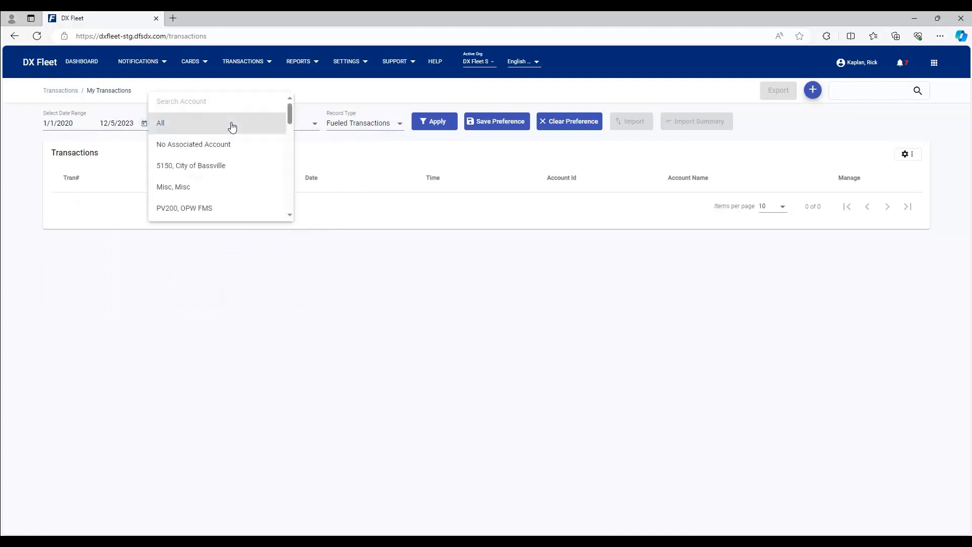
click(167, 130)
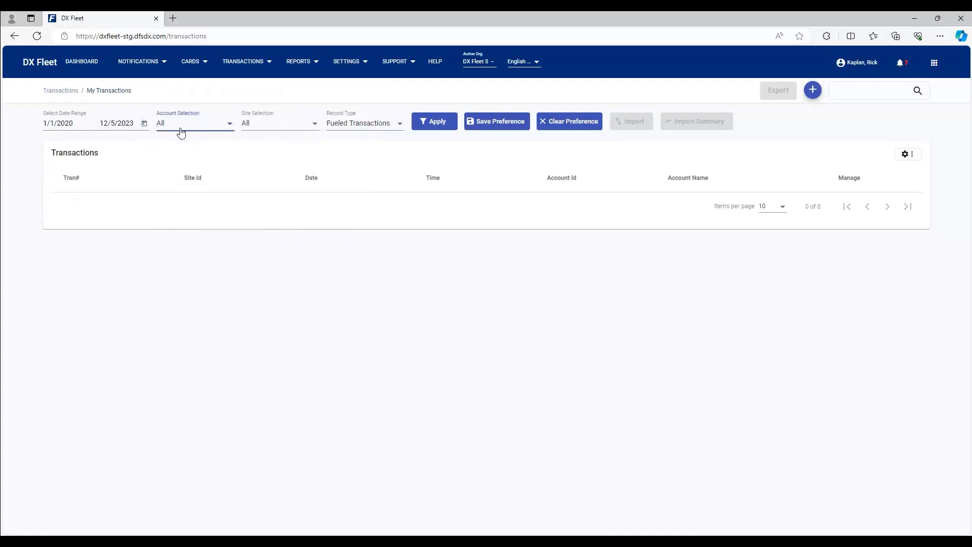
click(279, 127)
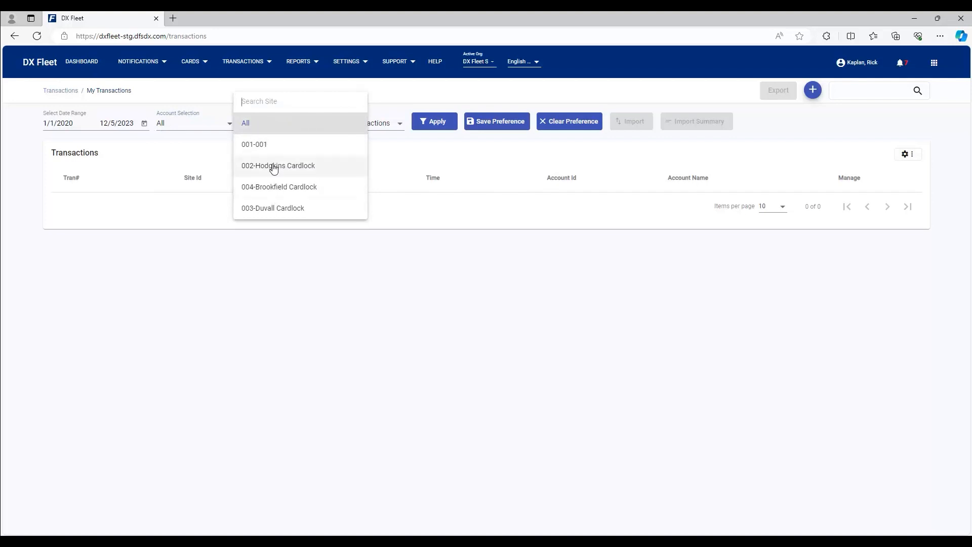
click(261, 126)
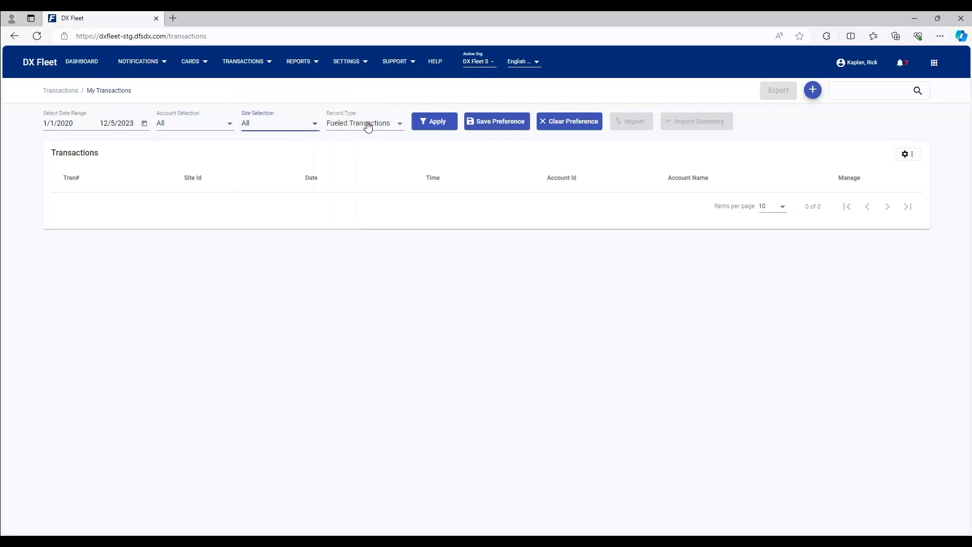
click(403, 126)
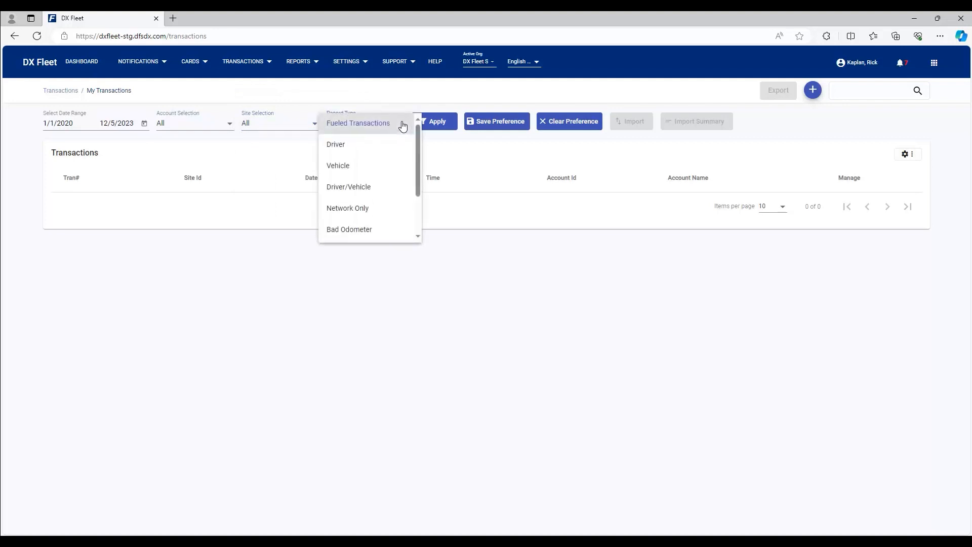
mouse_move(417, 142)
mouse_down()
mouse_move(418, 175)
mouse_move(414, 126)
mouse_up()
click(434, 124)
click(440, 123)
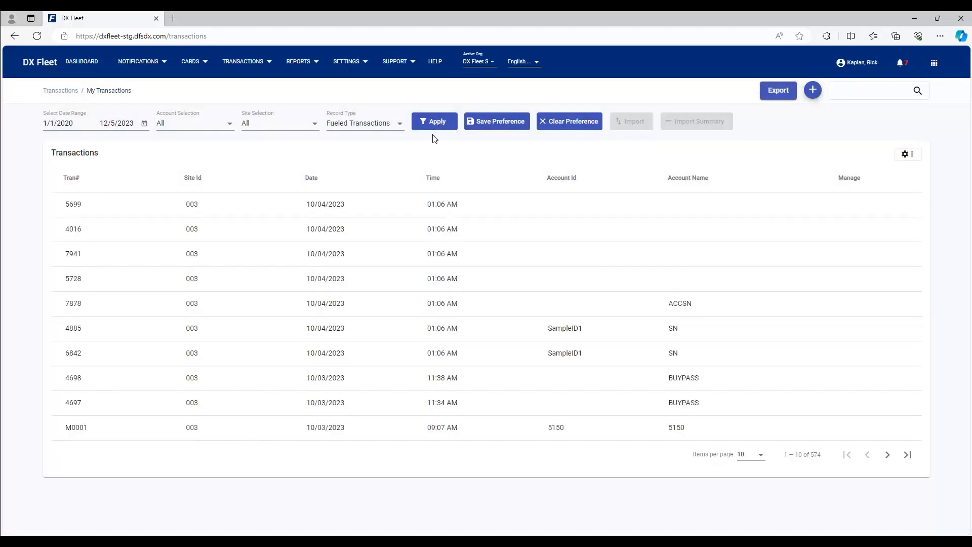
Page forward through the transactions list to its third page.
mouse_move(62, 205)
click(888, 455)
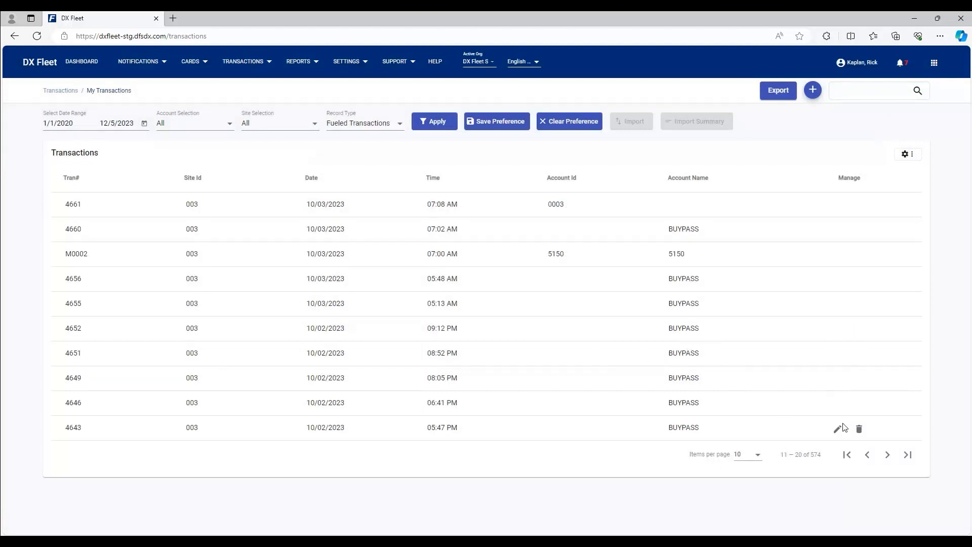
click(887, 455)
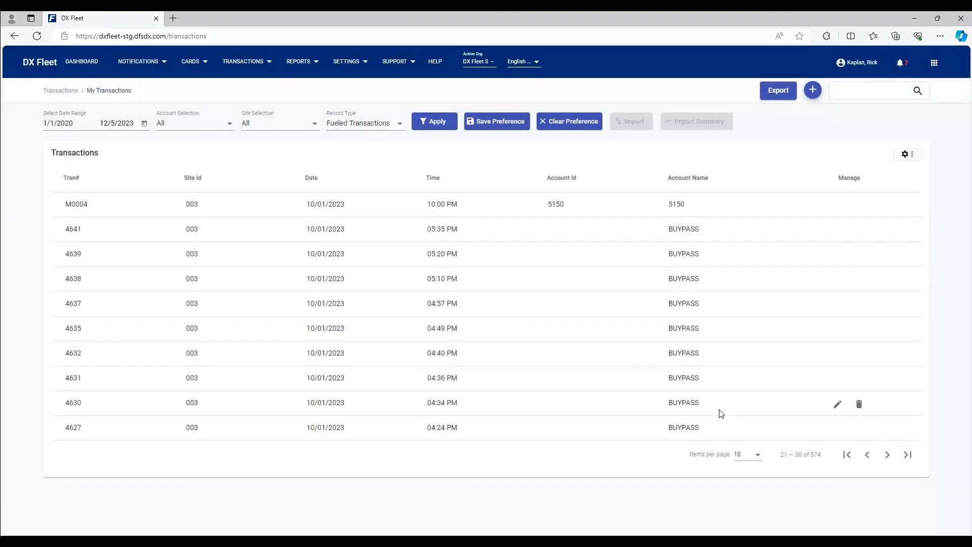
Add the Driver Name and Vehicle Name columns to the transactions table and return to the second page.
click(914, 156)
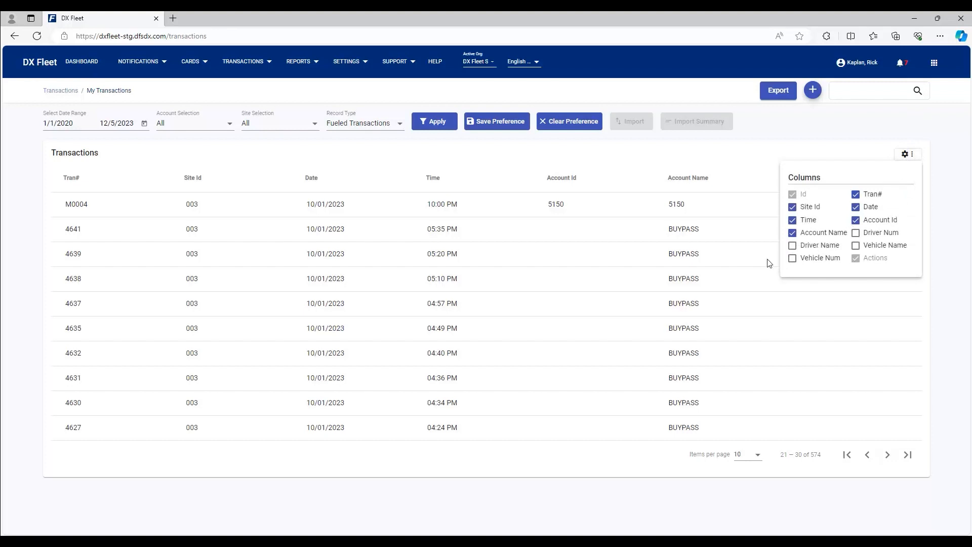
click(792, 245)
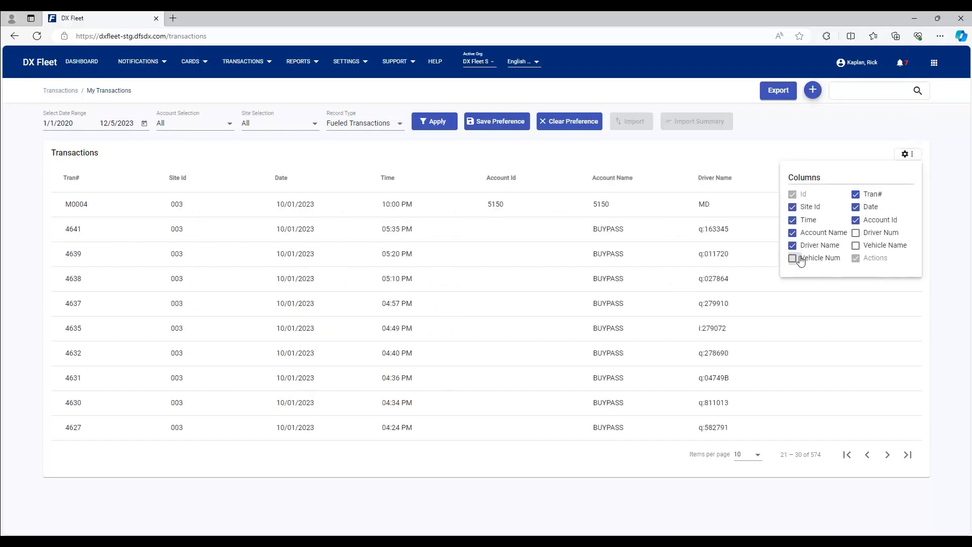
click(856, 245)
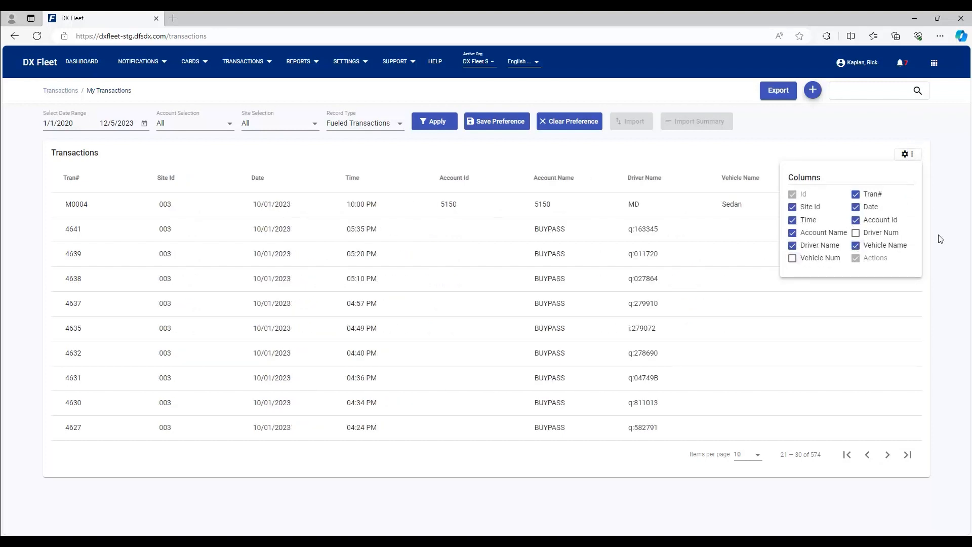
click(939, 220)
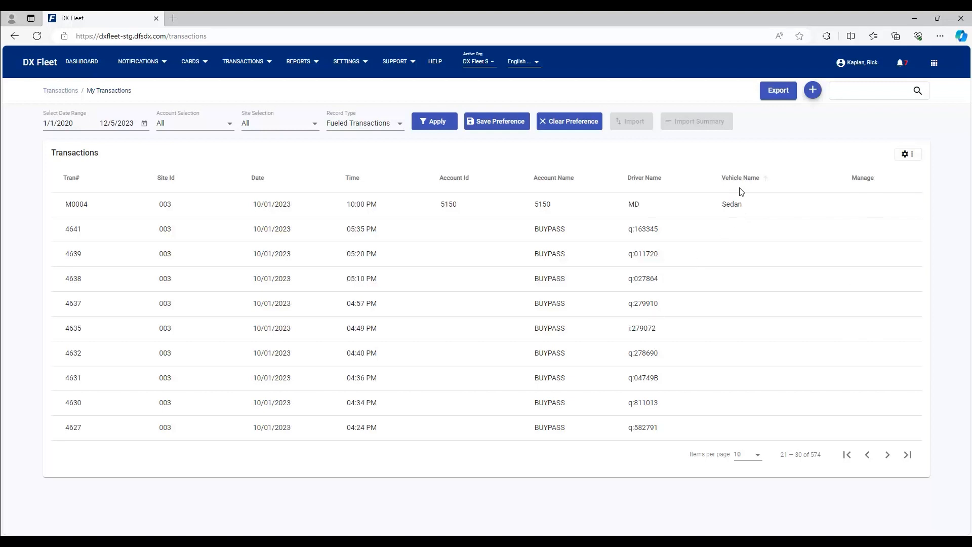
click(867, 455)
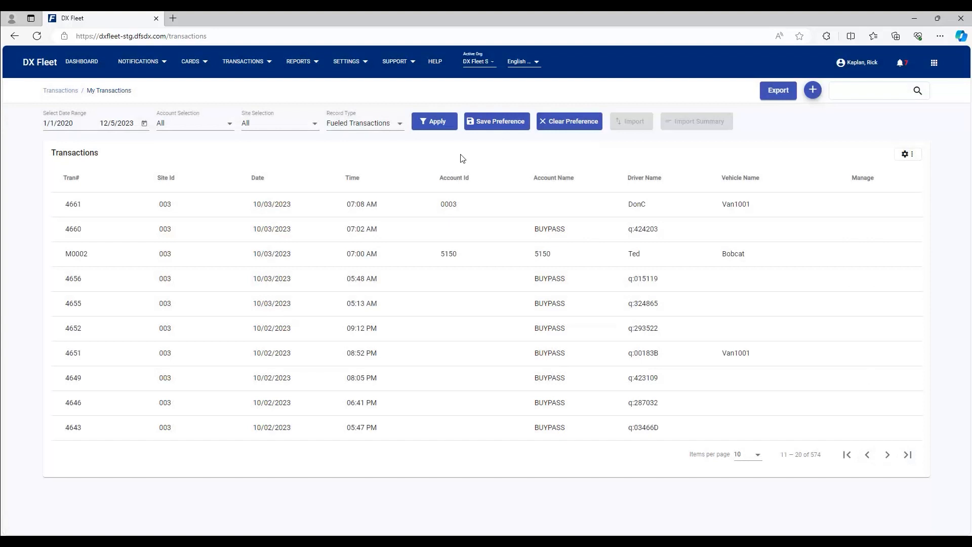
Filter the transactions list by the Driver record type.
click(398, 125)
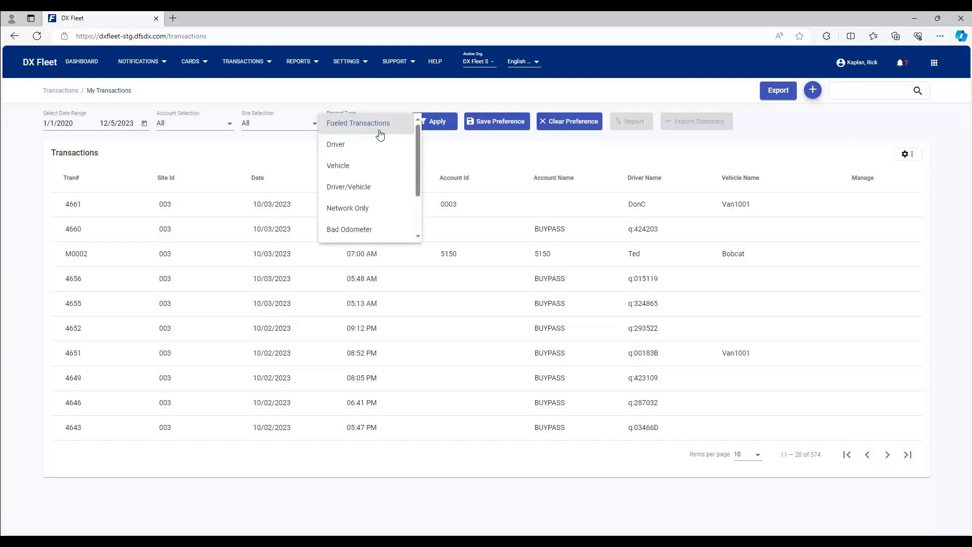
click(370, 144)
click(435, 123)
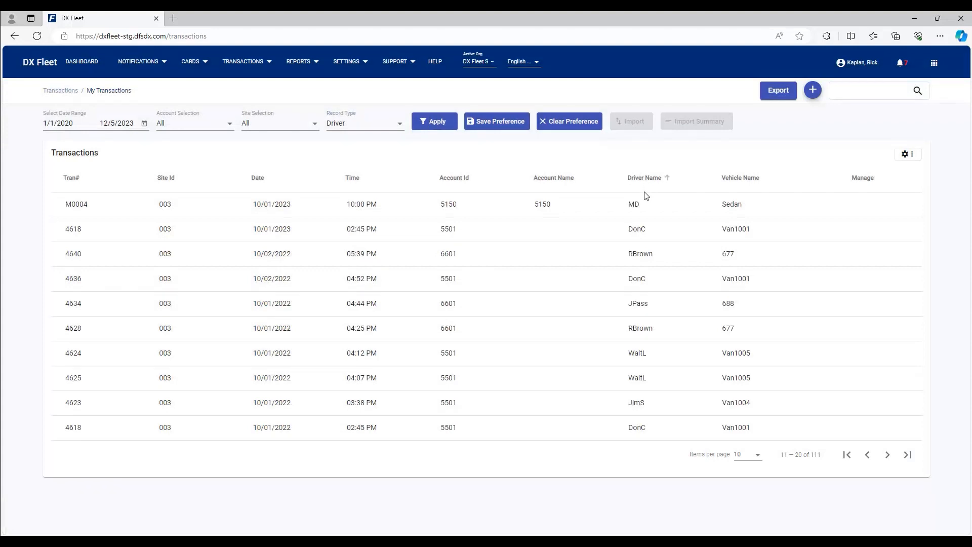
Filter the transactions list by the Vehicle record type.
click(401, 126)
click(378, 146)
click(436, 128)
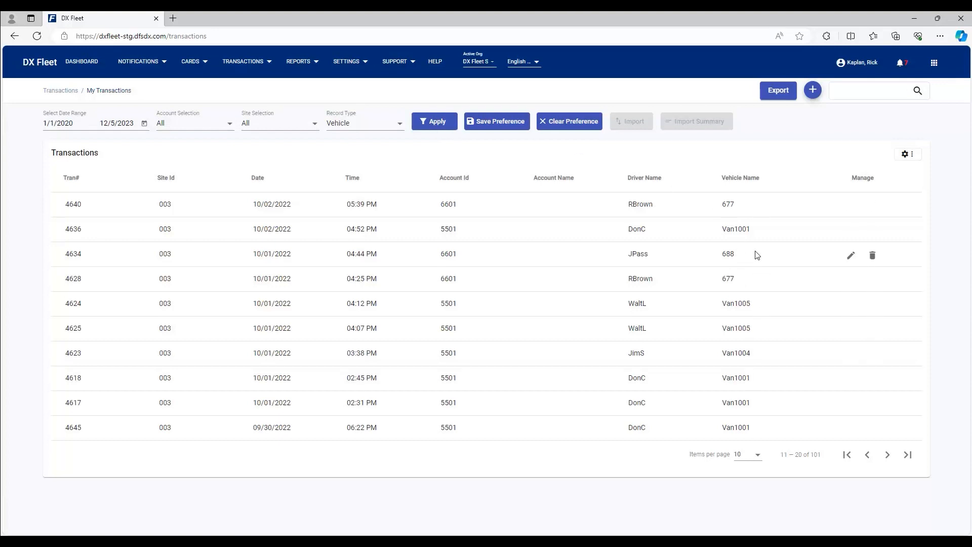
Filter the transactions list by the Bad Odometer record type.
click(392, 129)
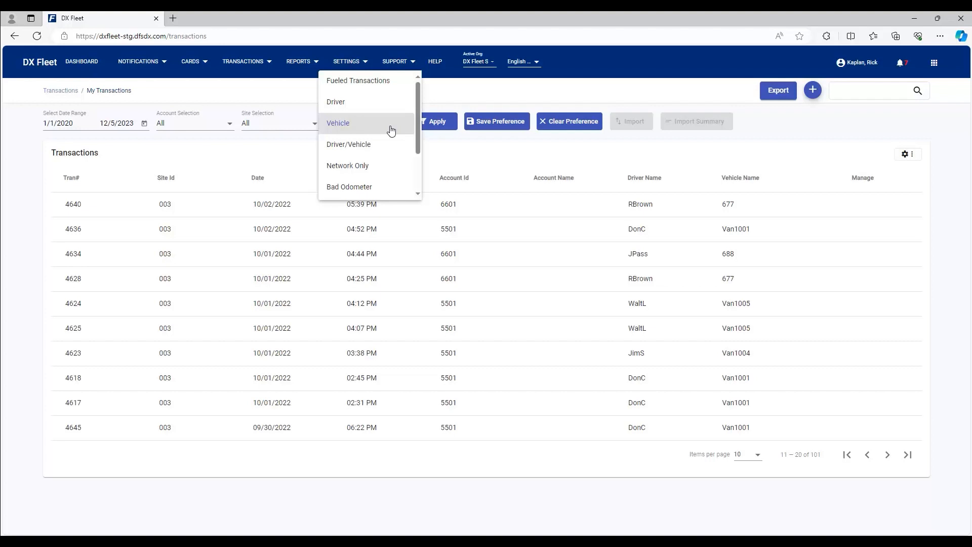
click(373, 187)
click(435, 123)
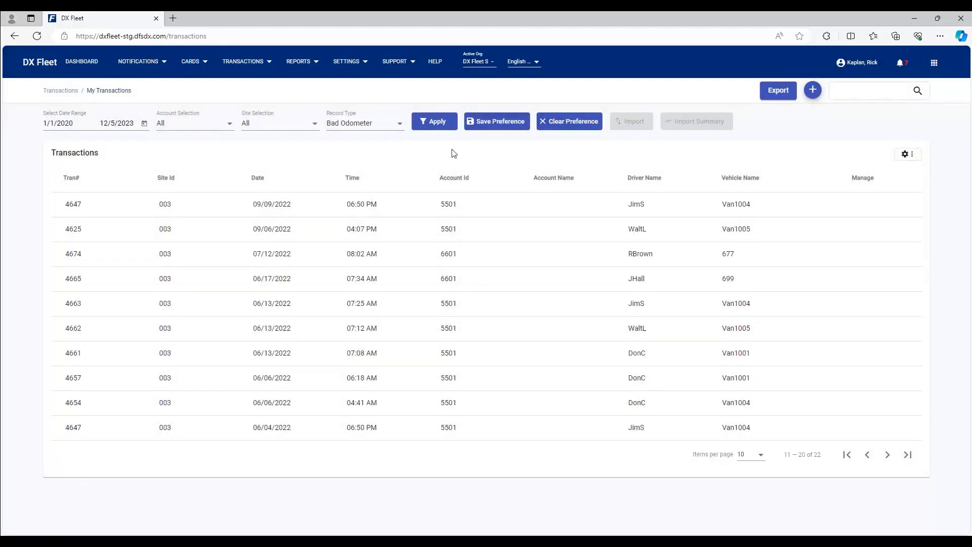
Filter the transactions list by the Zero Quantity record type.
click(400, 126)
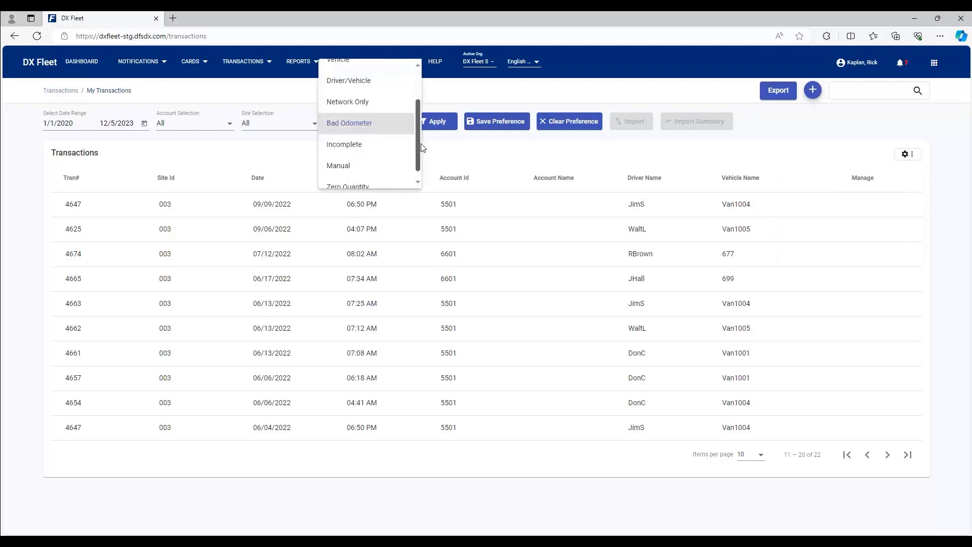
drag(423, 147, 417, 157)
click(360, 180)
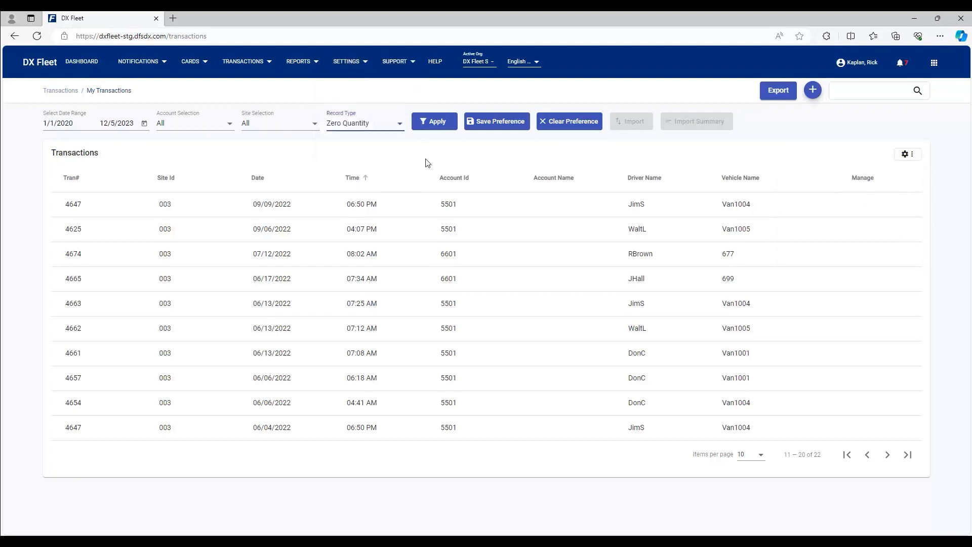
click(436, 125)
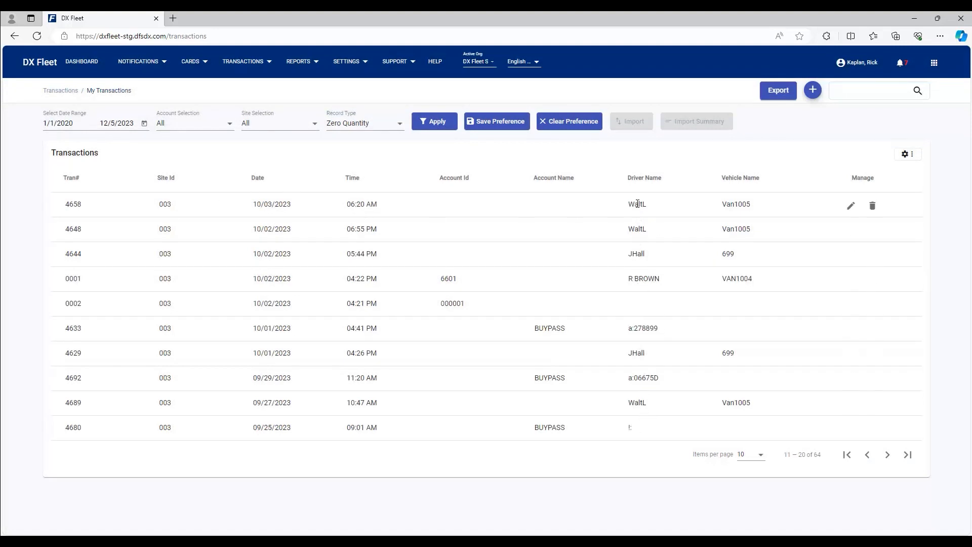
Filter the transactions list by the Incomplete record type.
click(397, 126)
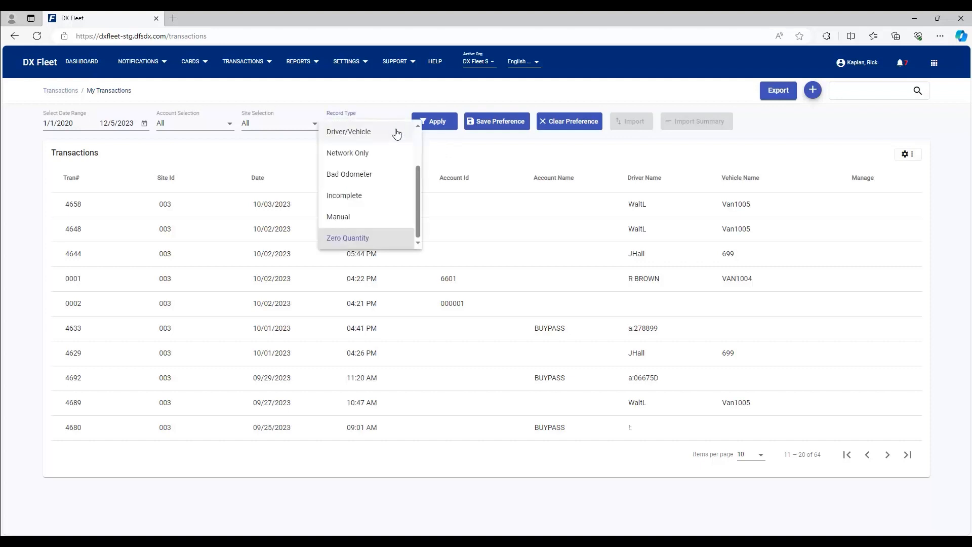
click(377, 195)
click(438, 124)
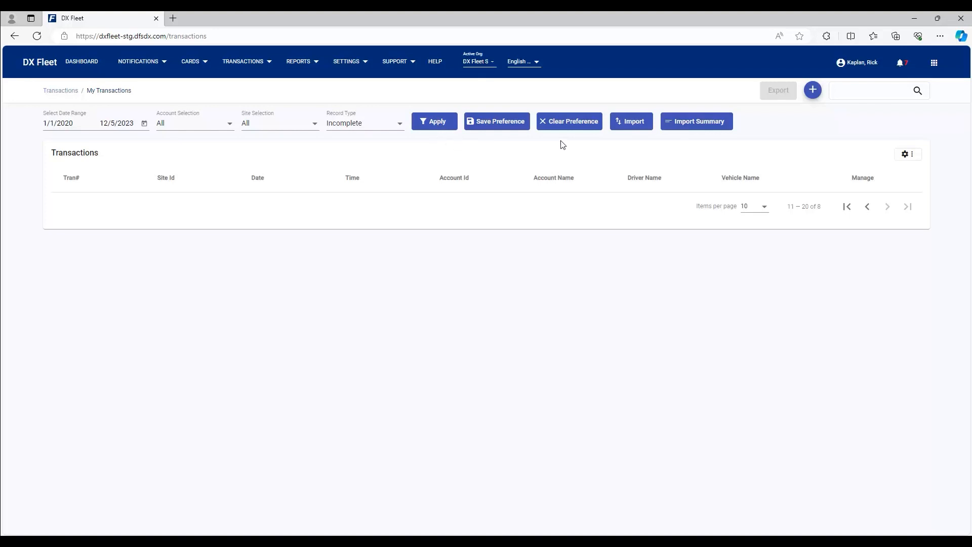
Clear the filter preferences and list the fueled transactions from 1/1/2020 through 12/5/2023.
click(555, 125)
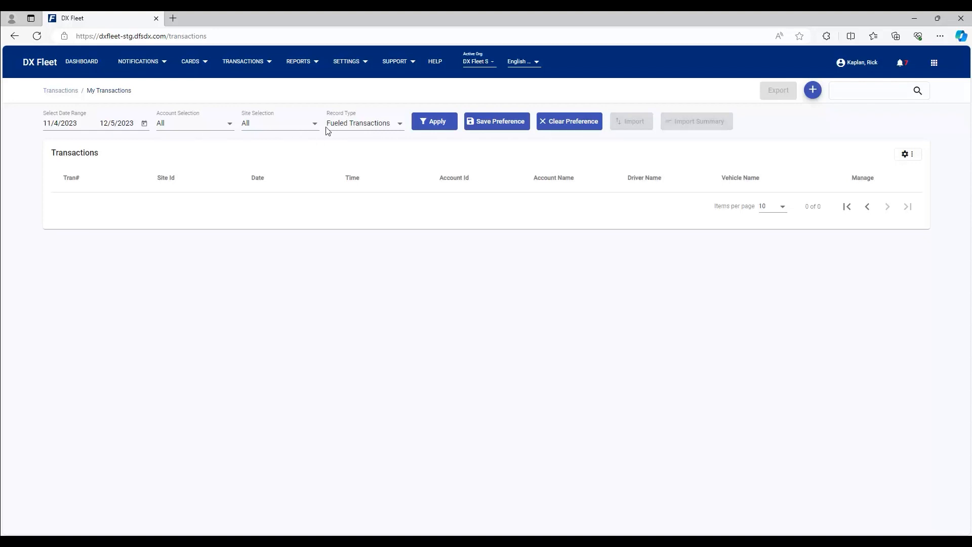
click(144, 124)
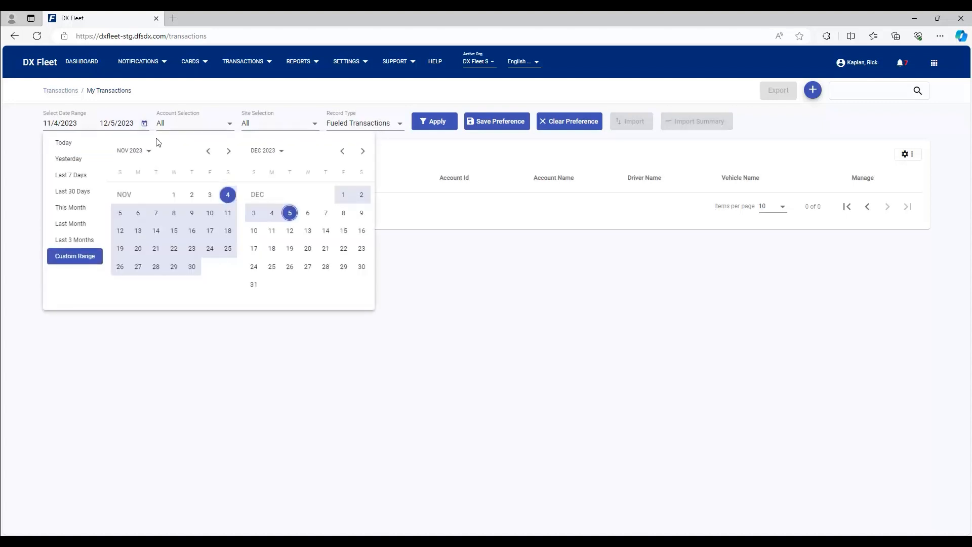
click(147, 151)
click(136, 199)
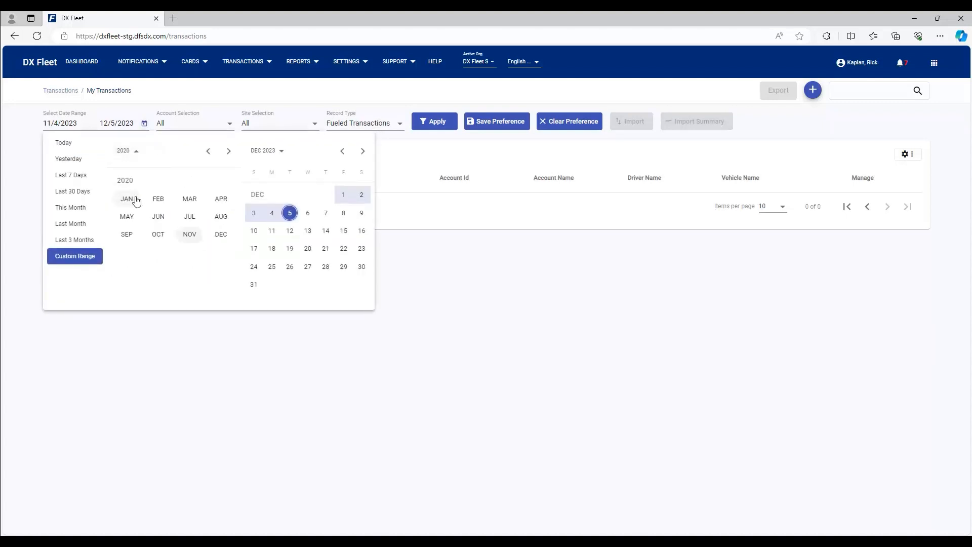
click(136, 200)
click(174, 195)
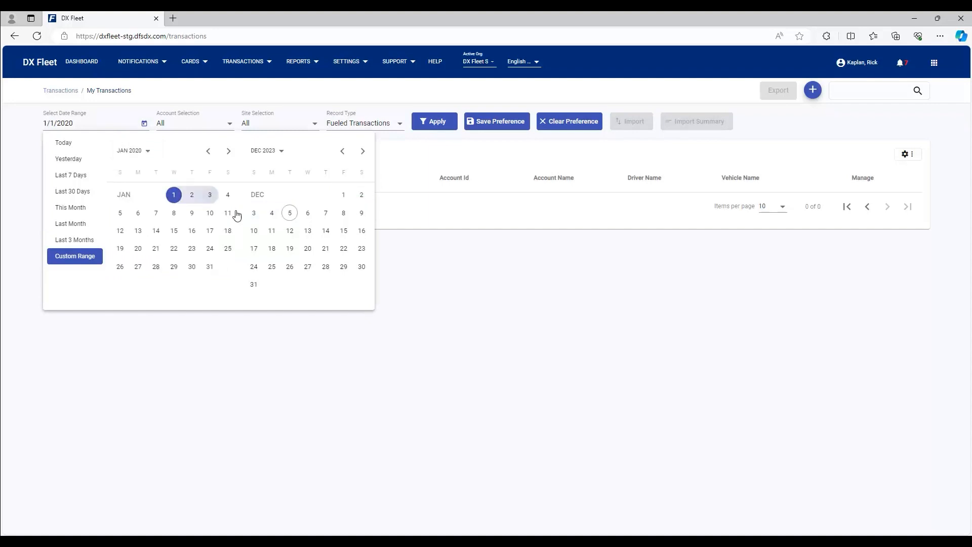
click(282, 216)
click(434, 122)
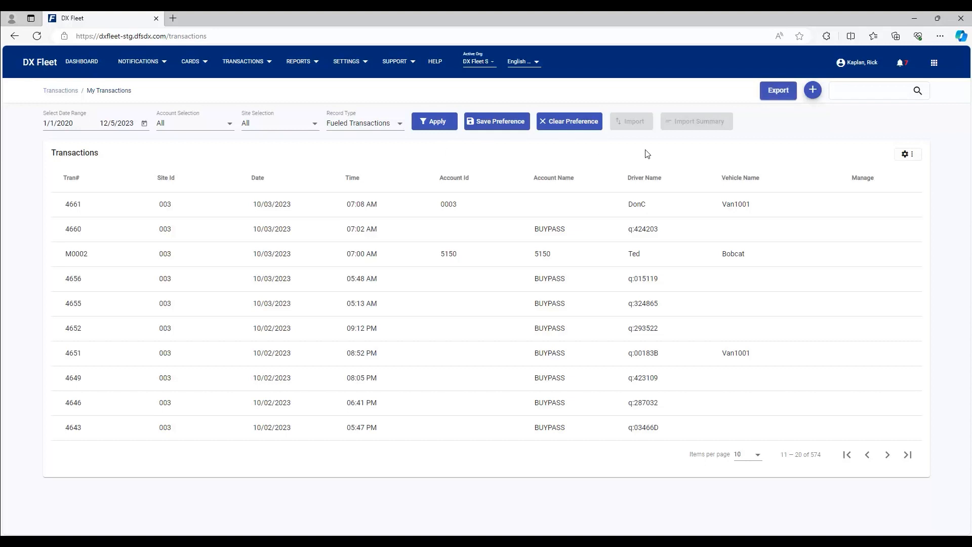
Edit the quantity of the 10/03/2023 07:00 AM transaction and save the update.
mouse_move(852, 255)
click(852, 256)
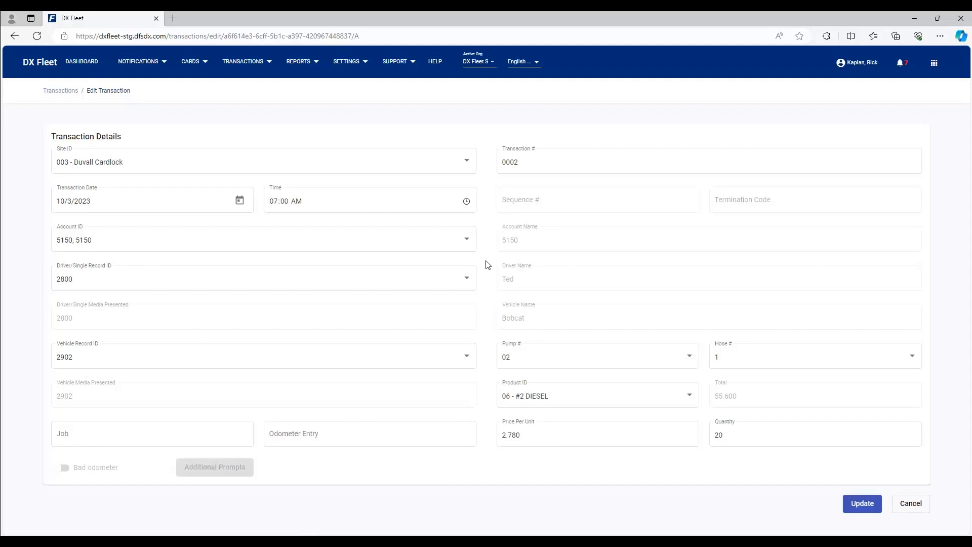
click(730, 437)
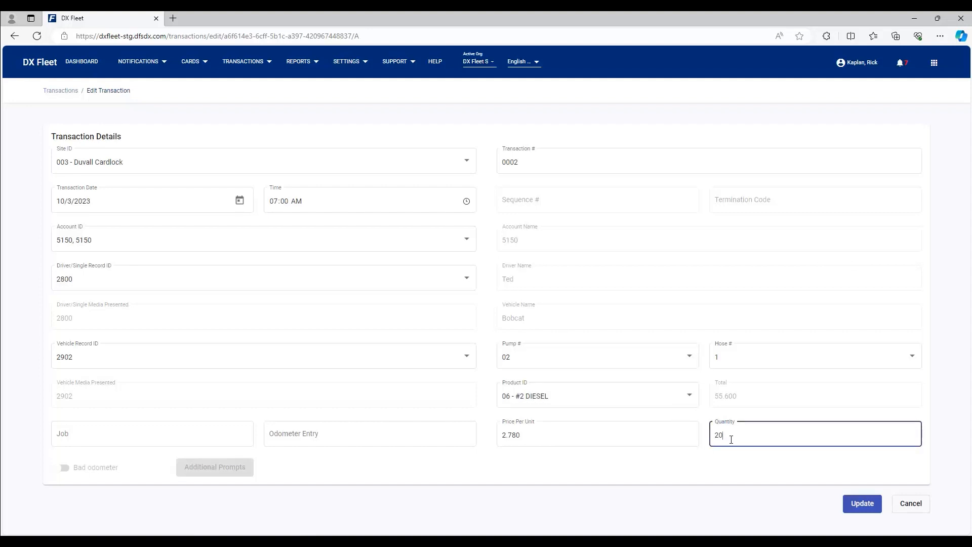
drag(724, 438, 708, 436)
click(859, 503)
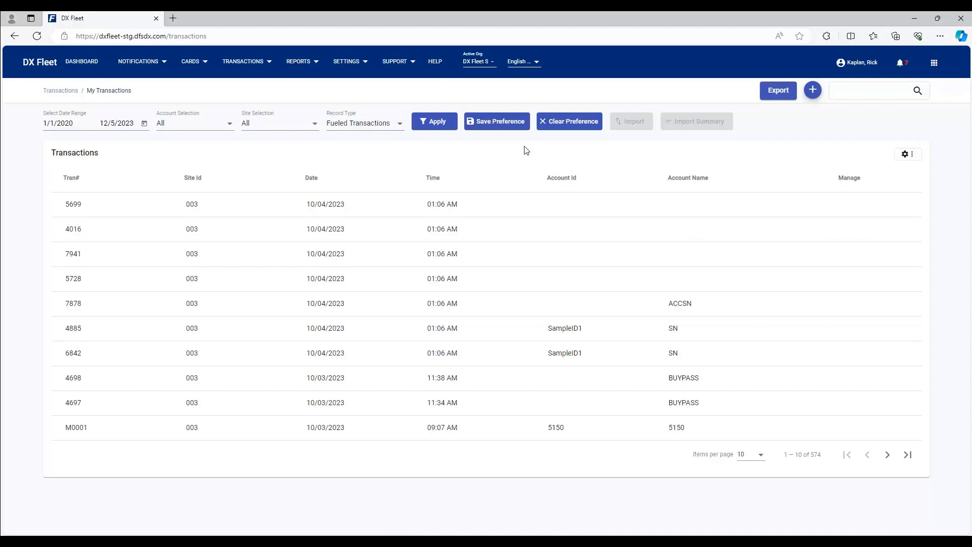
Export the fueled transactions from 1/1/2020 through 12/5/2023 as an Excel file and dismiss the confirmation.
click(782, 92)
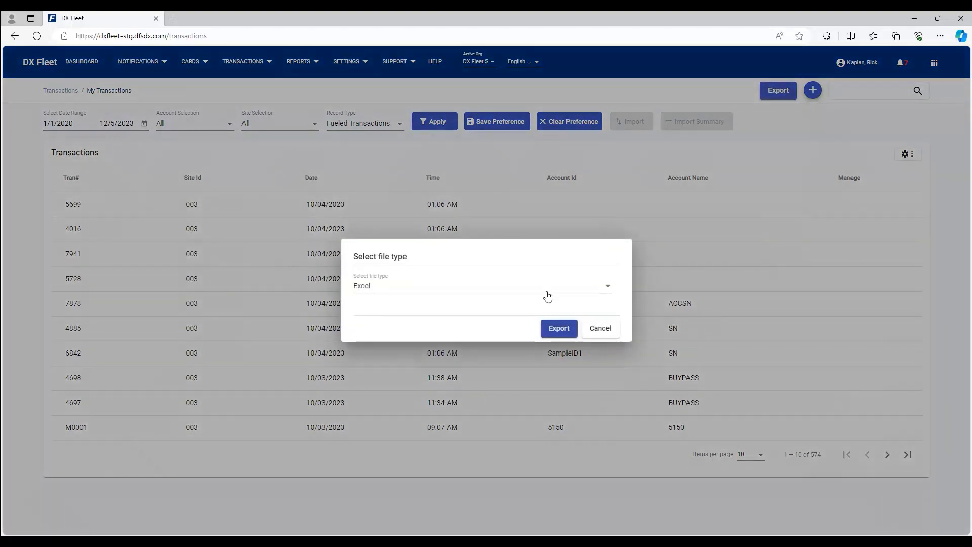
click(560, 330)
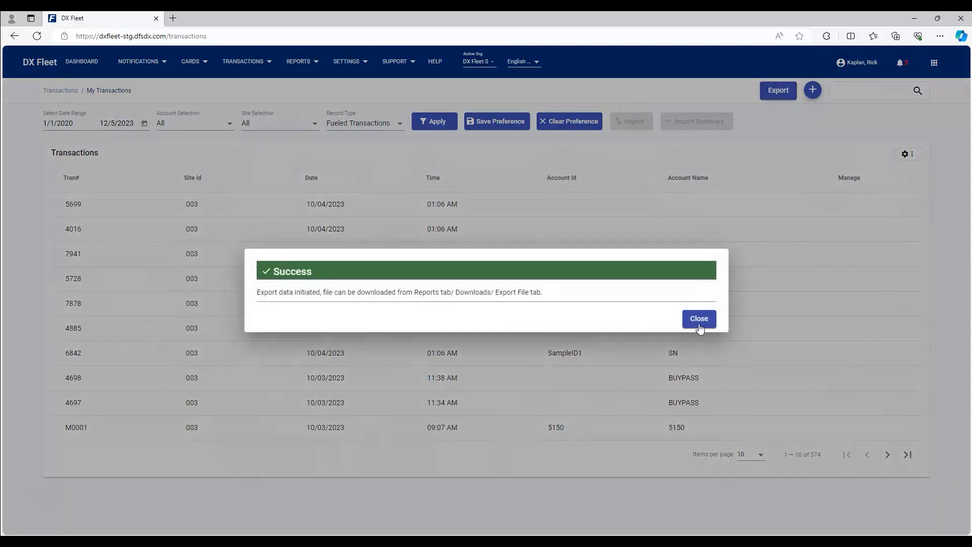
click(701, 324)
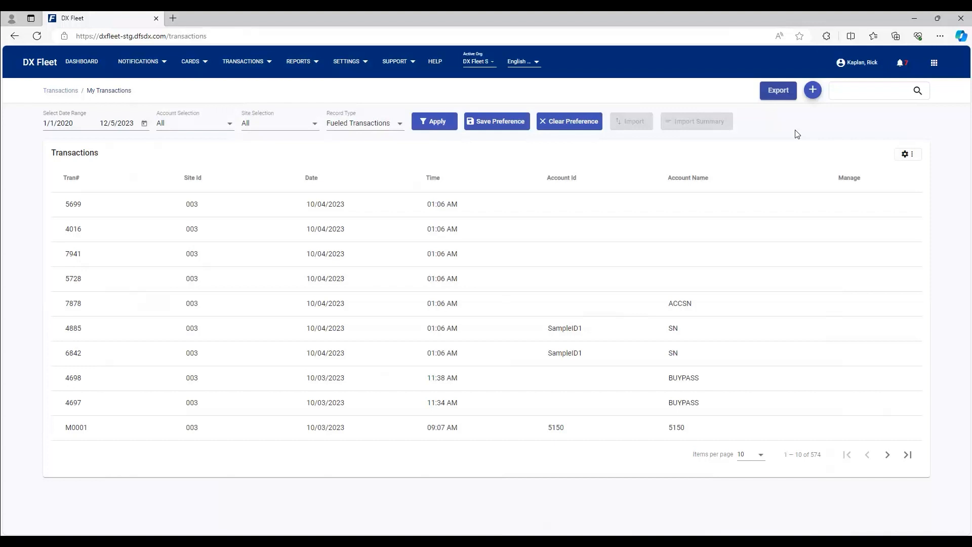
Create a new transaction for site 002 - Hodgkins Cardlock with transaction number 5002.
click(812, 89)
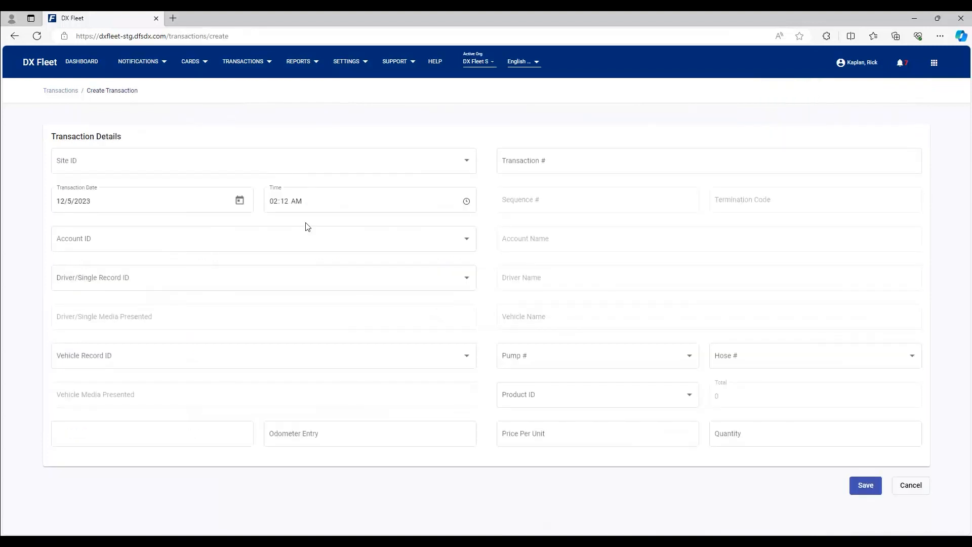
click(167, 162)
text(0)
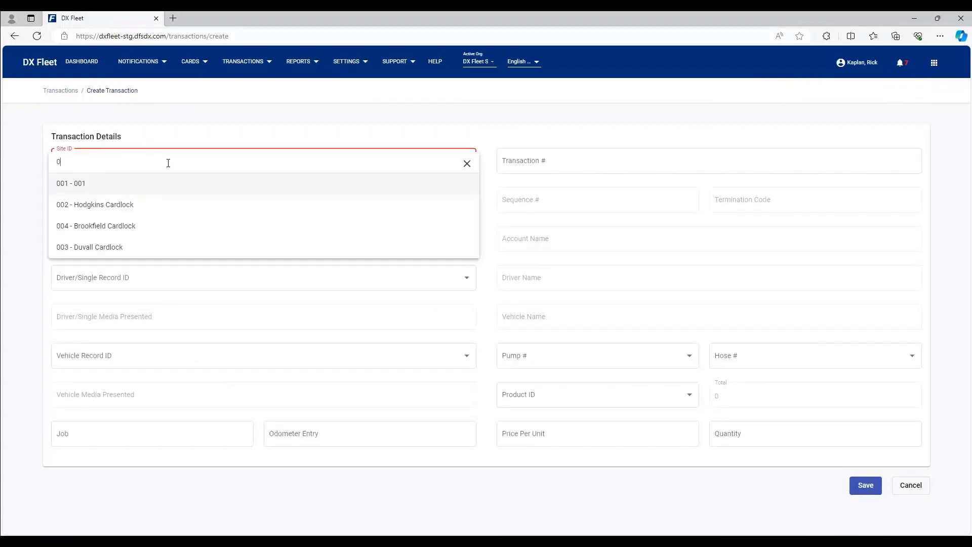
text(0)
click(107, 210)
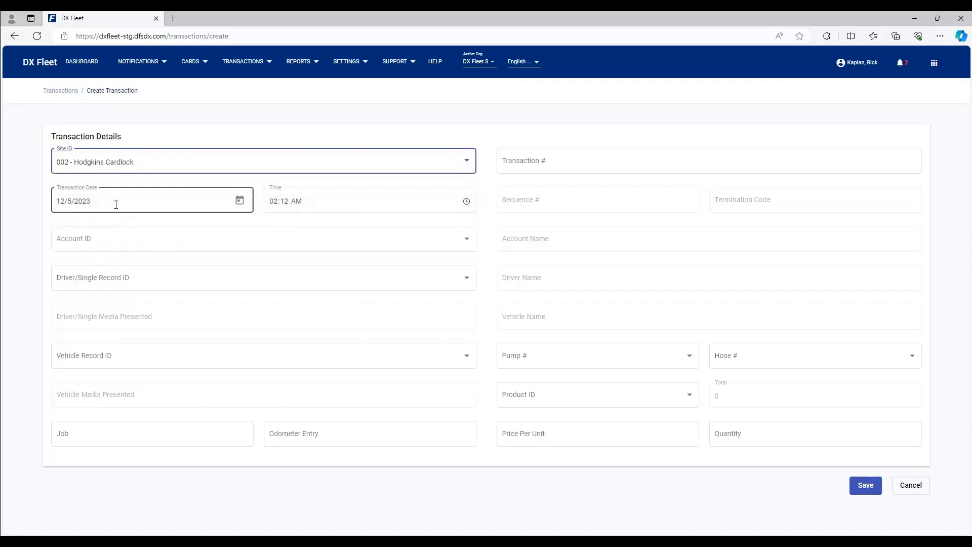
click(514, 158)
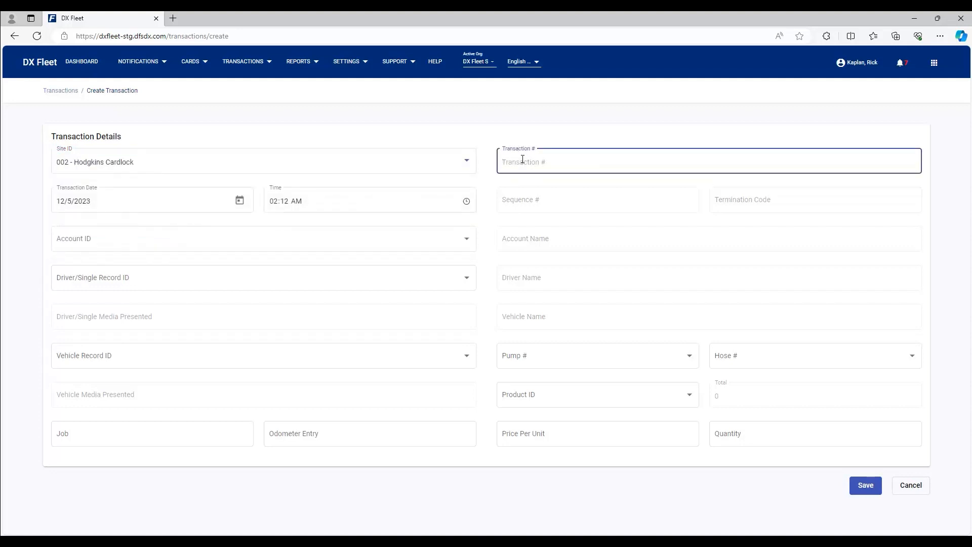
text(5002)
Set the new transaction's date to 12/4/2023 and its time to 04:19 PM.
click(239, 200)
click(96, 302)
click(466, 201)
click(285, 255)
scroll(313, 297, down, 1)
click(313, 294)
click(341, 237)
click(484, 225)
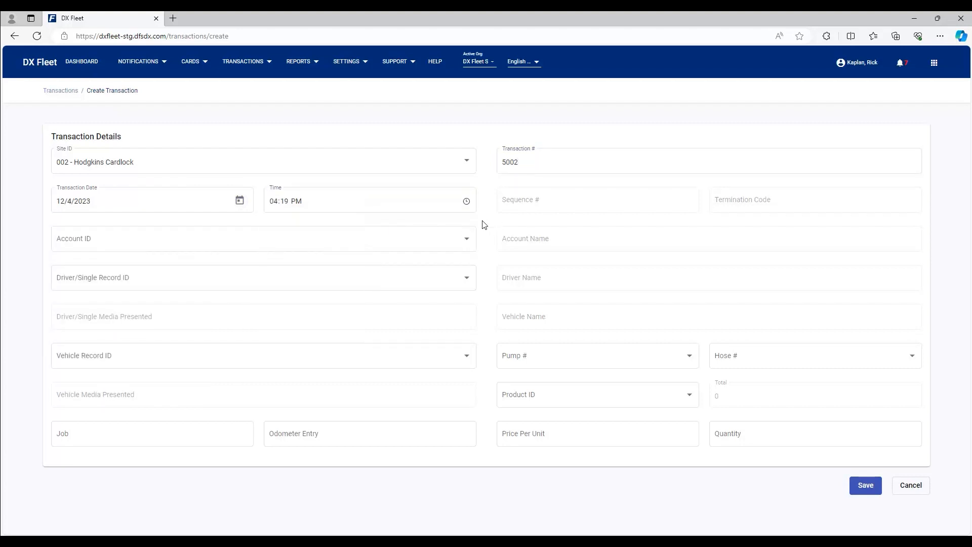
Assign the Edge account to the new transaction and select the driver record offered for that account.
click(229, 240)
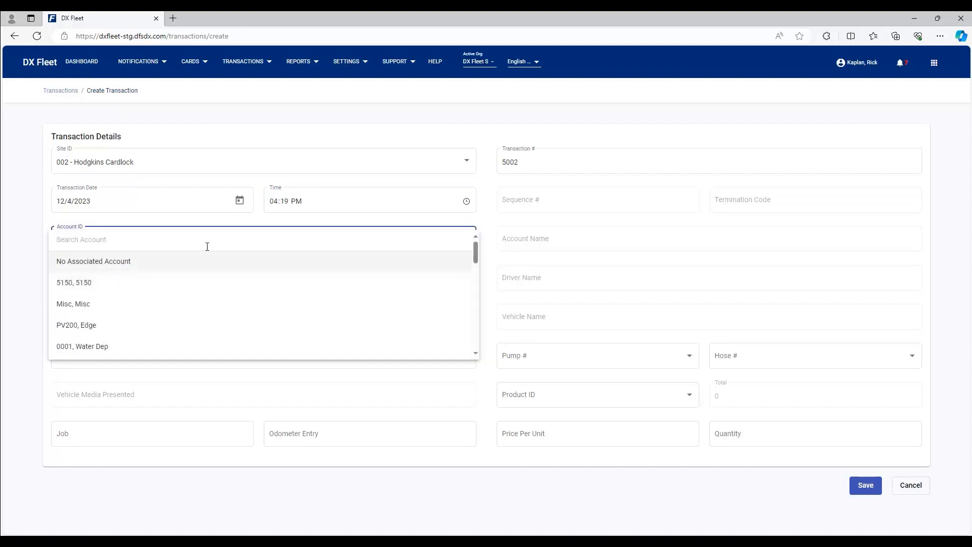
click(113, 325)
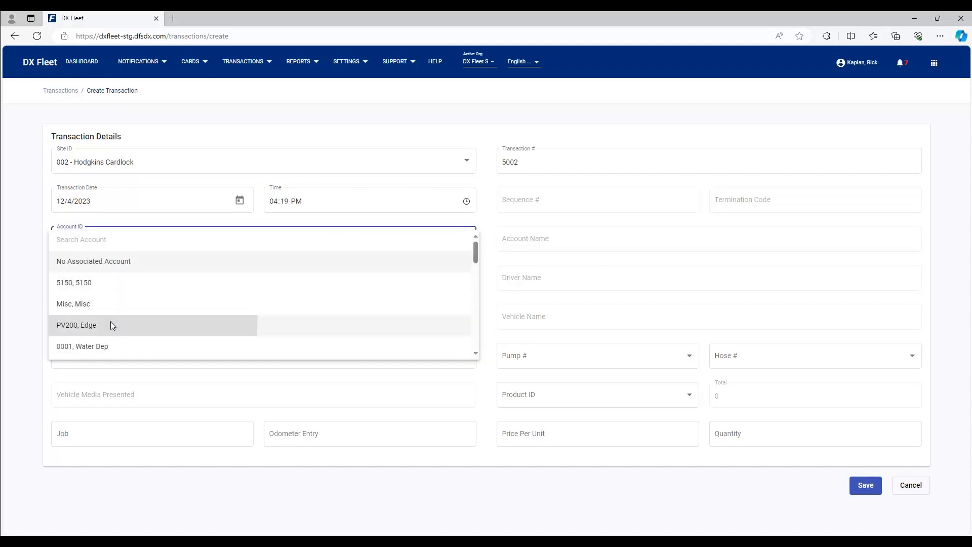
click(569, 238)
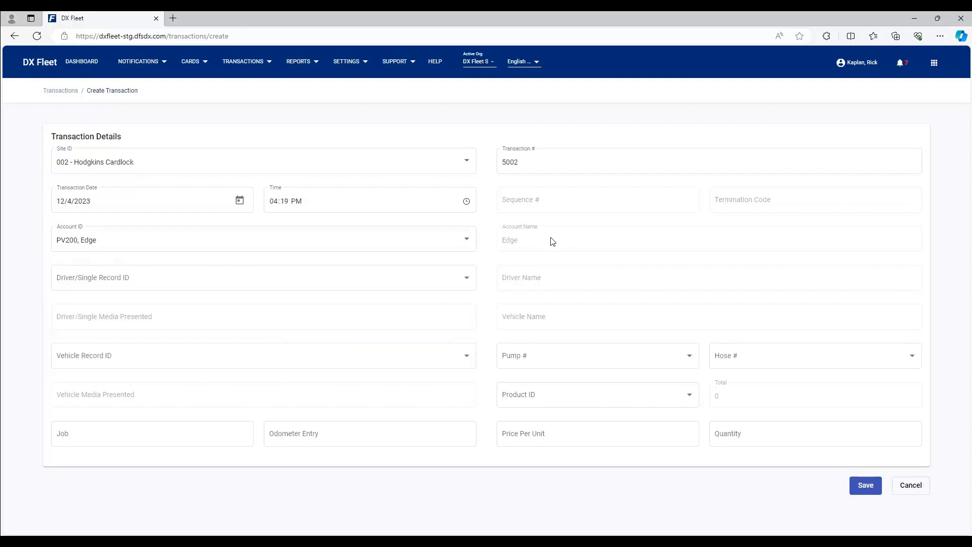
click(366, 286)
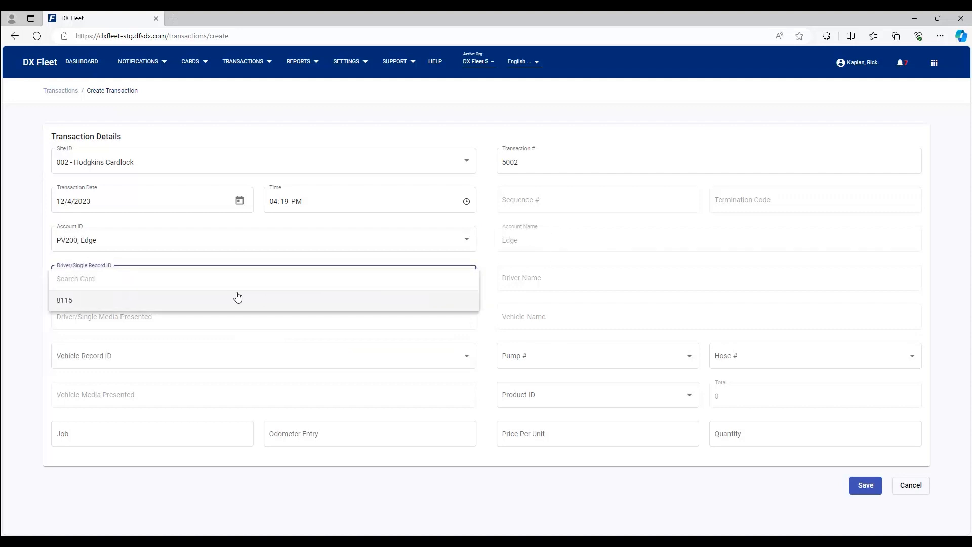
click(83, 299)
click(528, 281)
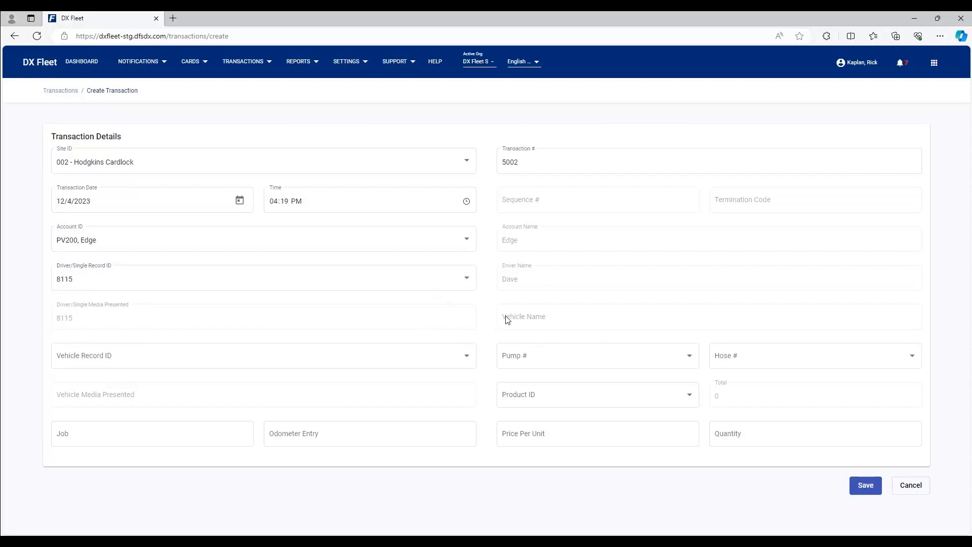
Leave the vehicle record empty and set the pump to 01, the hose to 1 and the product to 01 - UNLEADED.
click(462, 352)
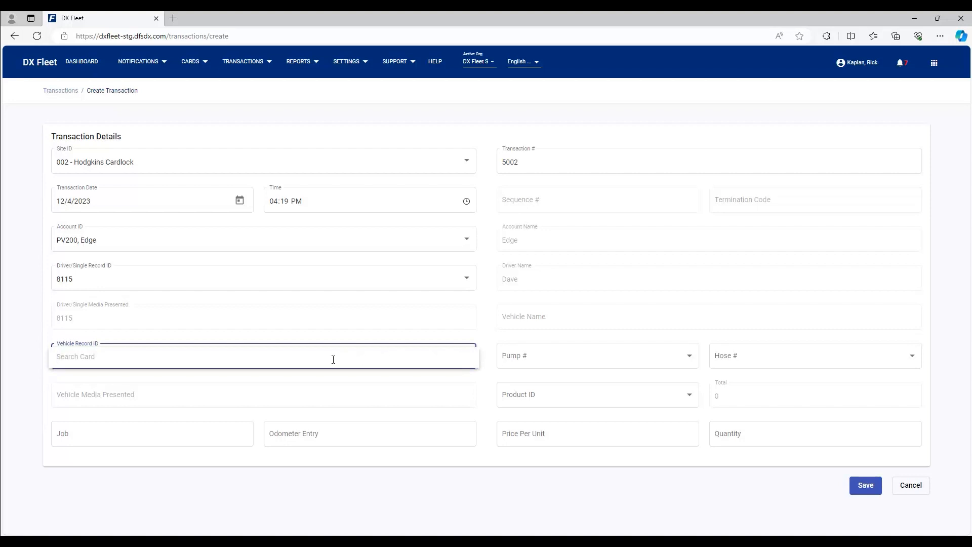
click(514, 357)
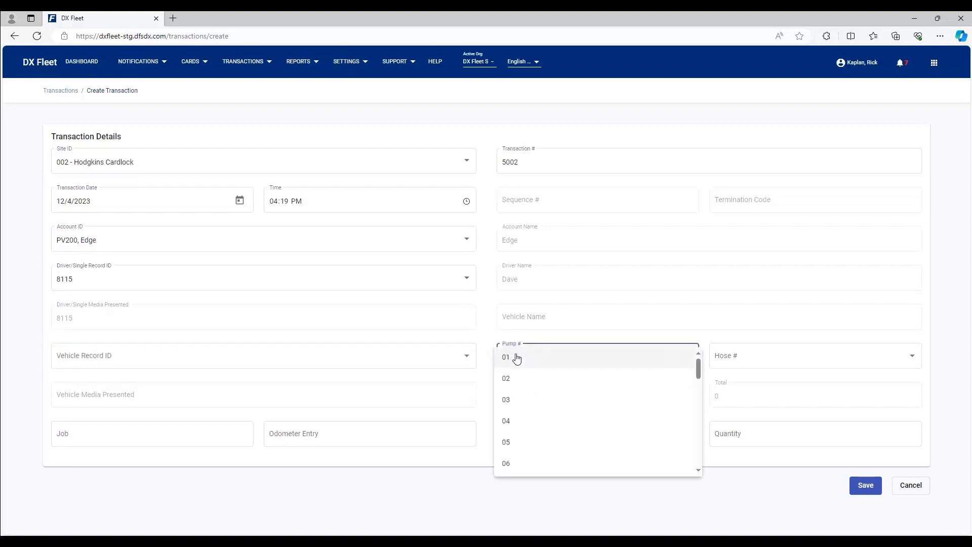
click(516, 358)
click(734, 354)
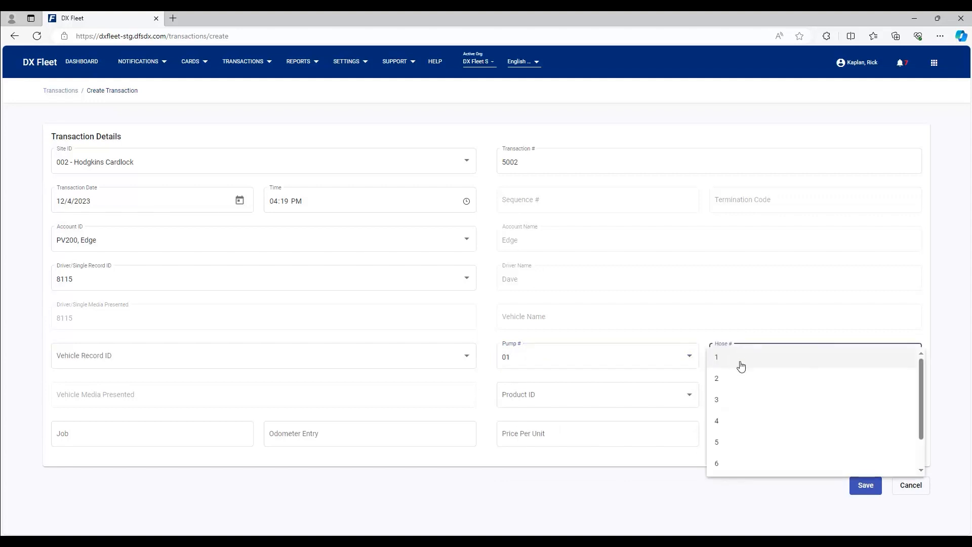
click(737, 362)
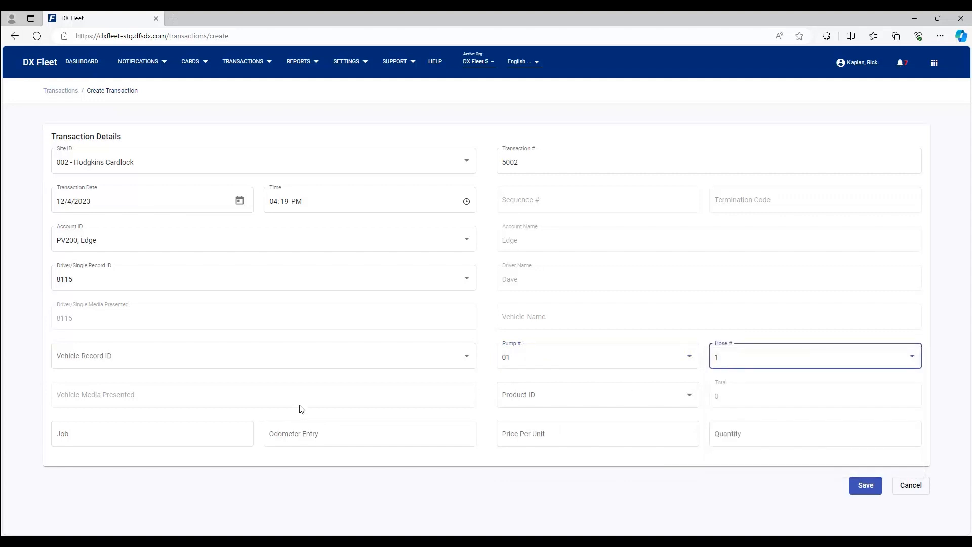
click(599, 400)
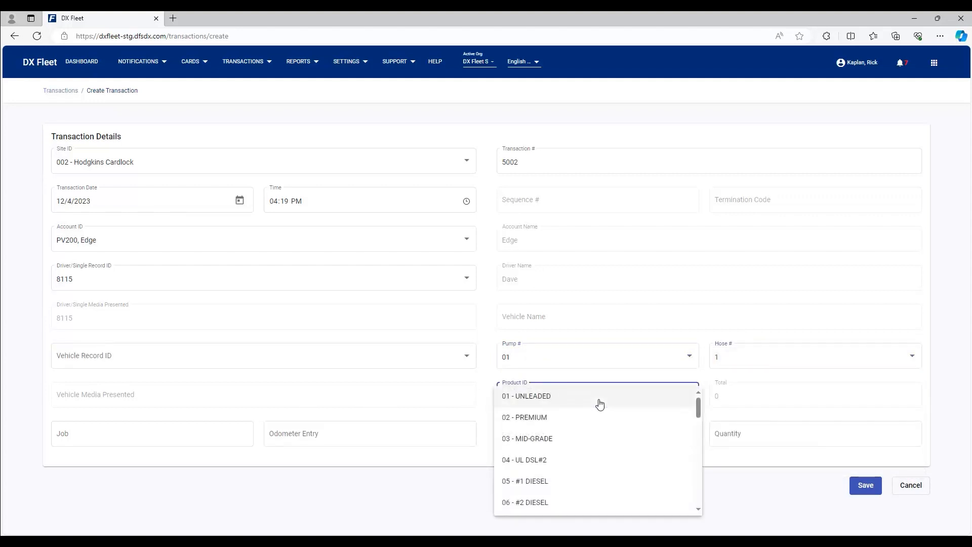
click(536, 403)
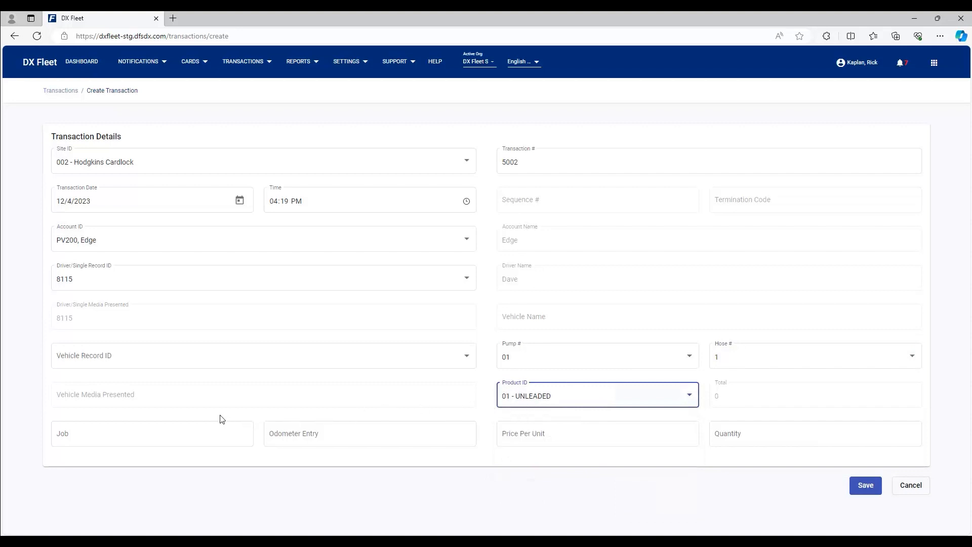
Enter an odometer reading of 100256, a price per unit of 1.25 and a quantity of 25, and save the transaction.
click(268, 426)
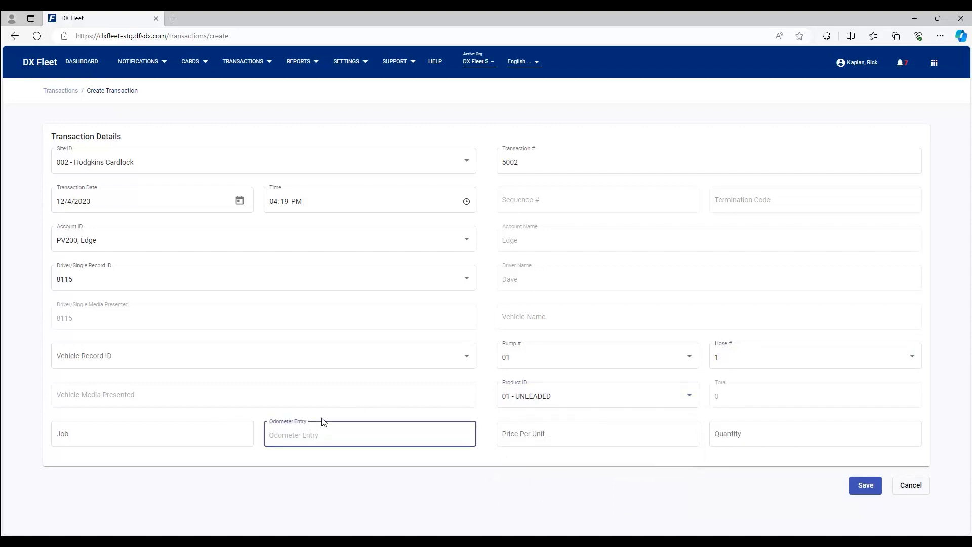
text(100256)
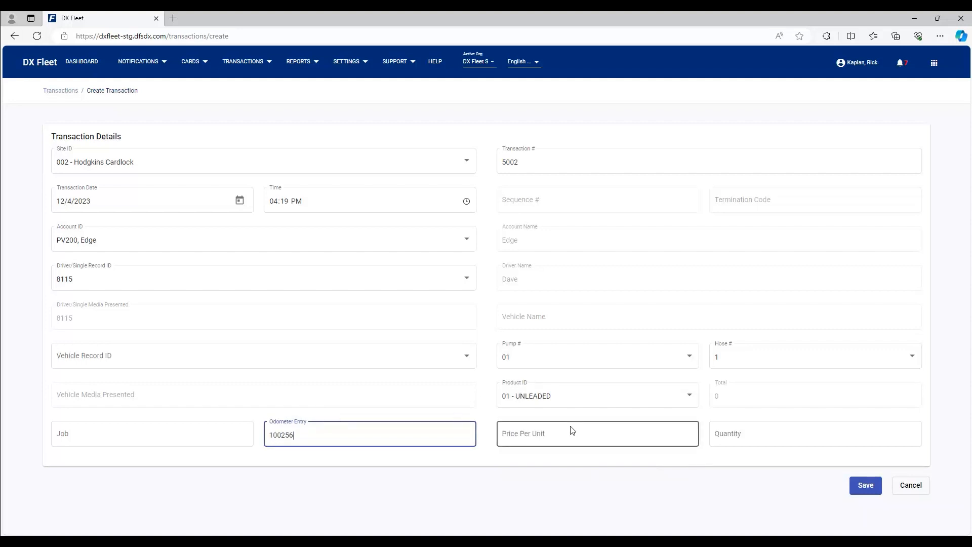
click(620, 435)
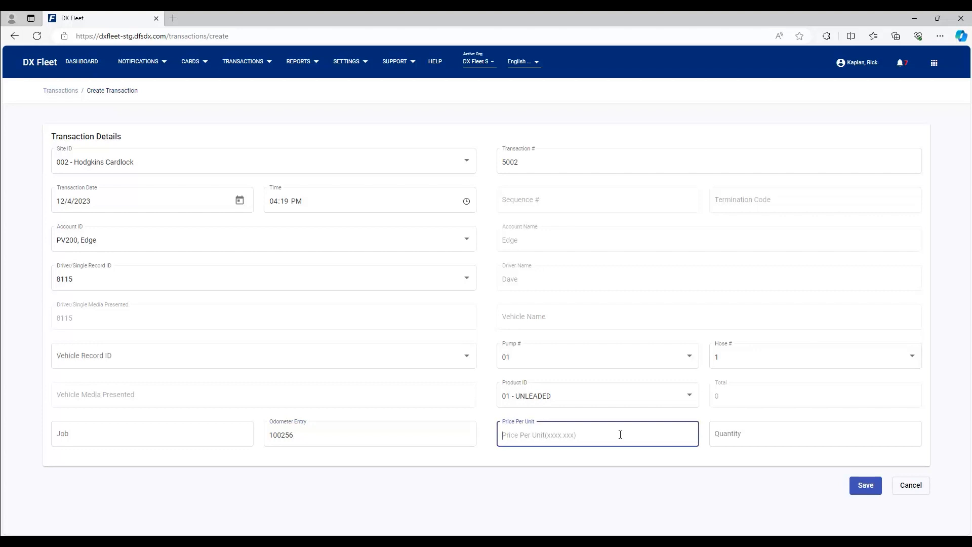
text(1.25)
click(728, 434)
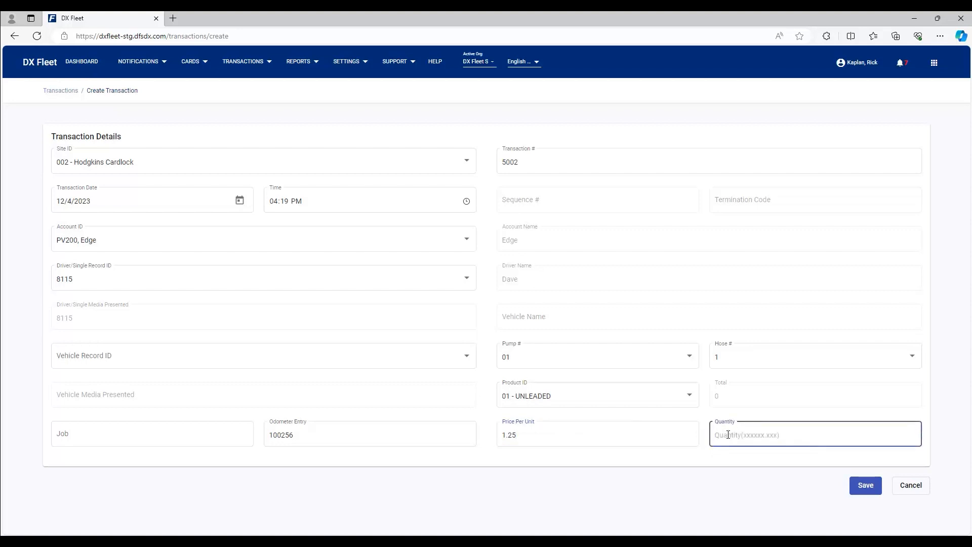
text(25)
click(869, 486)
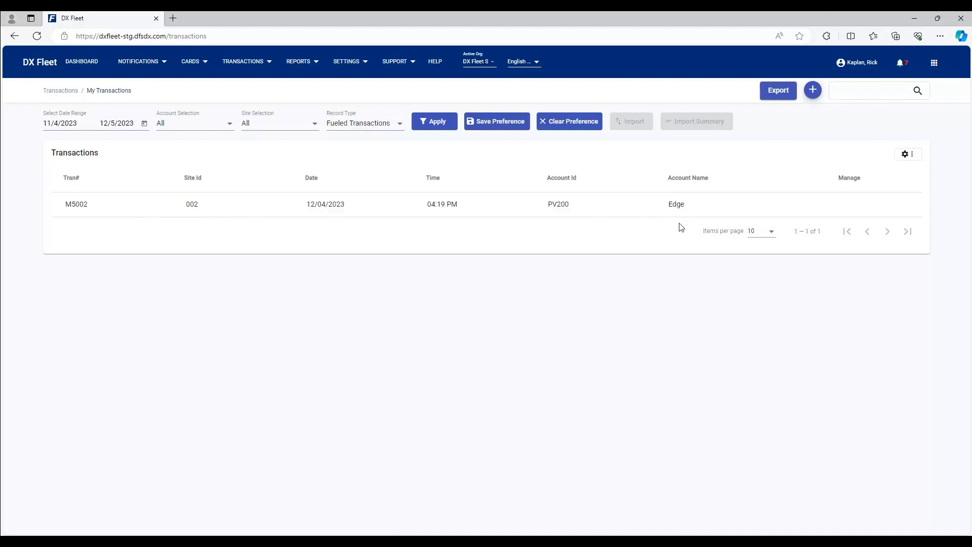
Add the Driver Name and Vehicle Name columns to the transactions table.
click(911, 156)
click(793, 246)
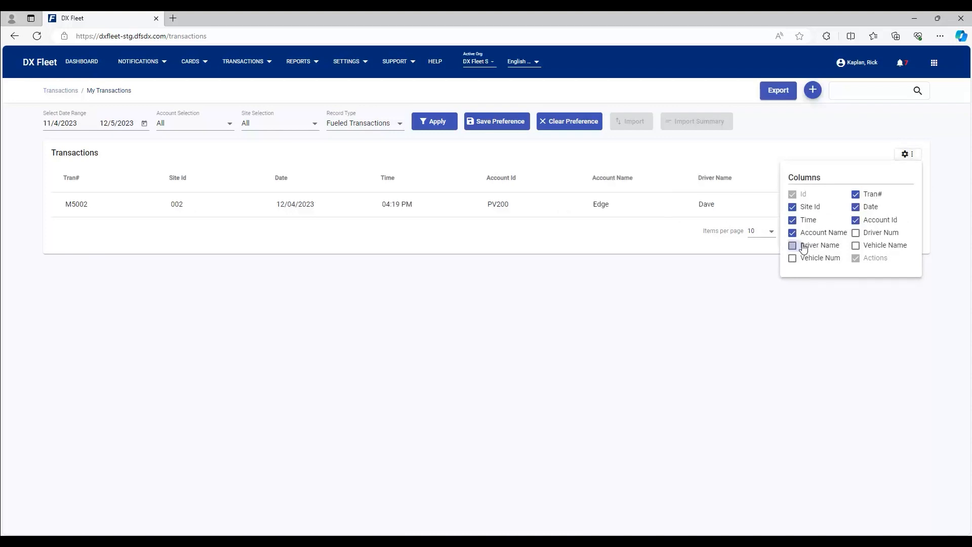
click(856, 246)
click(600, 243)
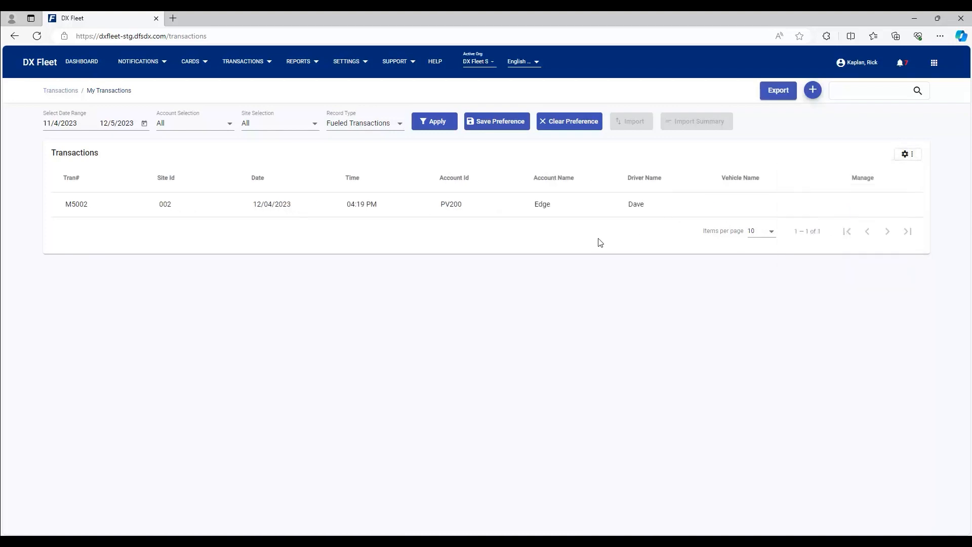
mouse_move(642, 213)
Export the fueled transactions from 11/4/2023 through 12/5/2023 as an Excel file and dismiss the confirmation.
click(780, 91)
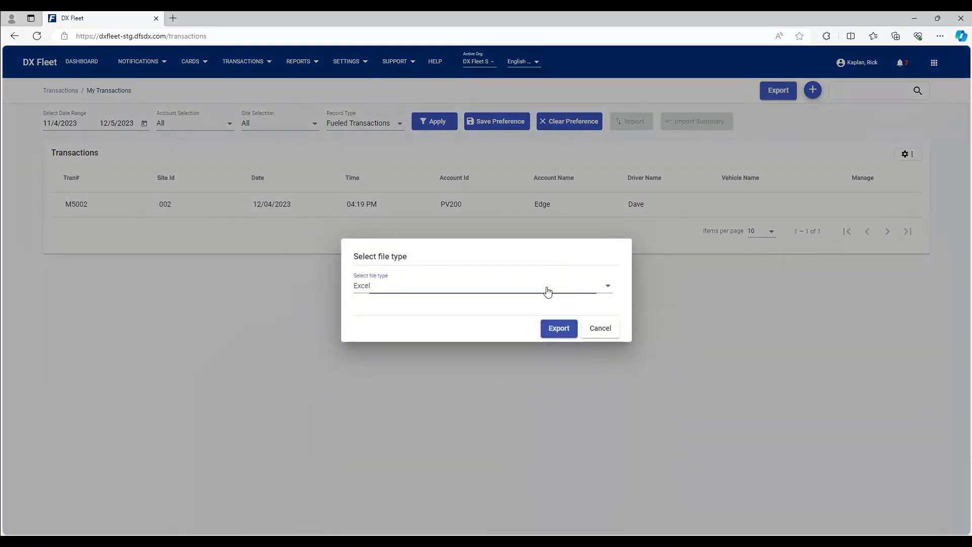
click(547, 290)
click(546, 291)
click(559, 328)
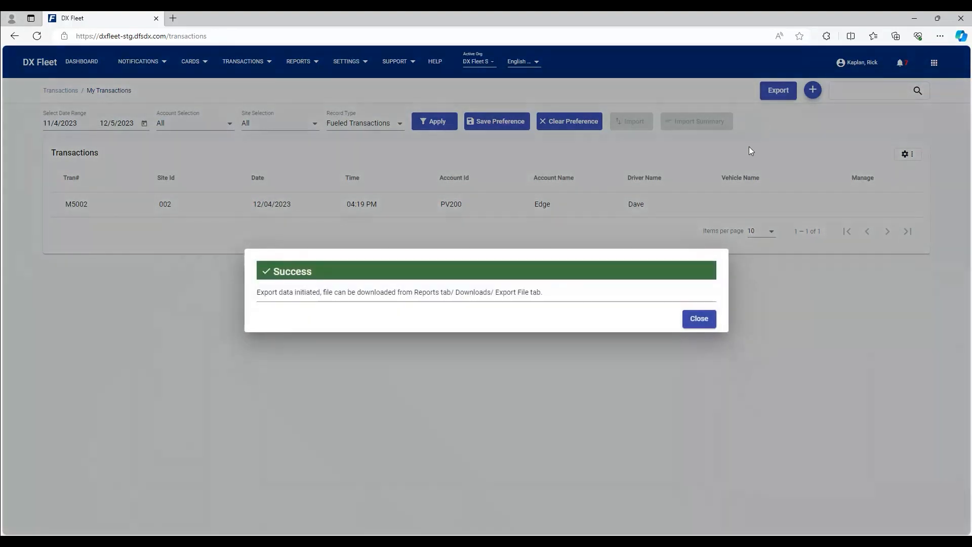
click(691, 320)
Go to the report downloads and download both completed transaction exports.
click(308, 62)
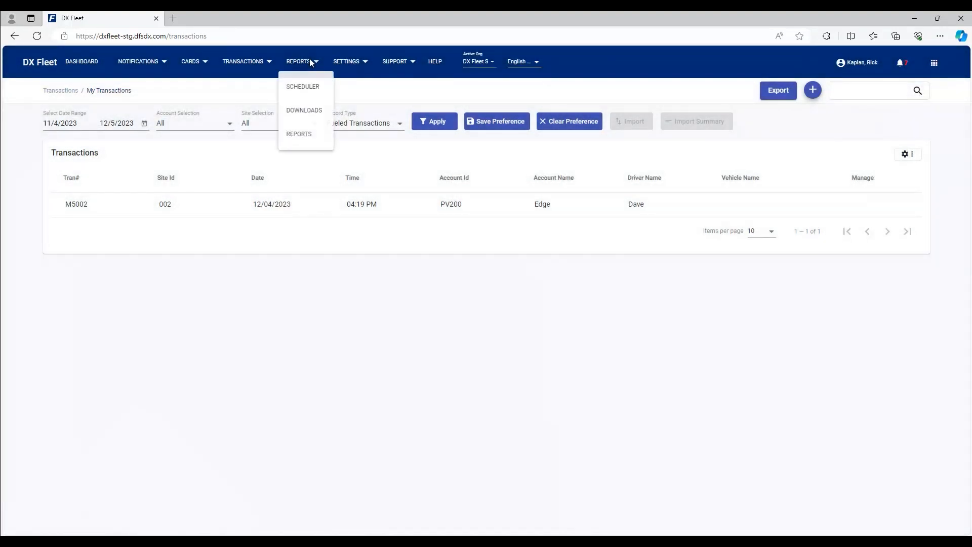
click(311, 113)
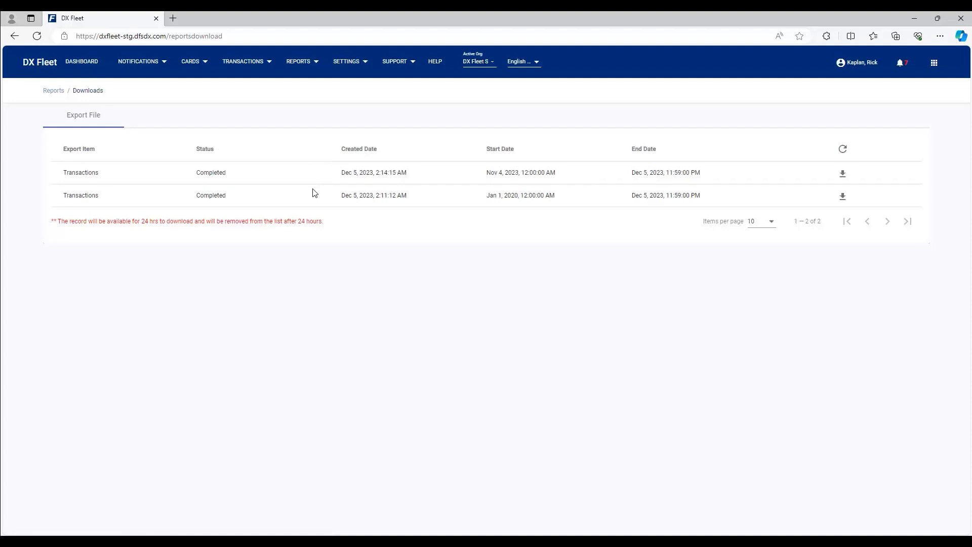
click(843, 174)
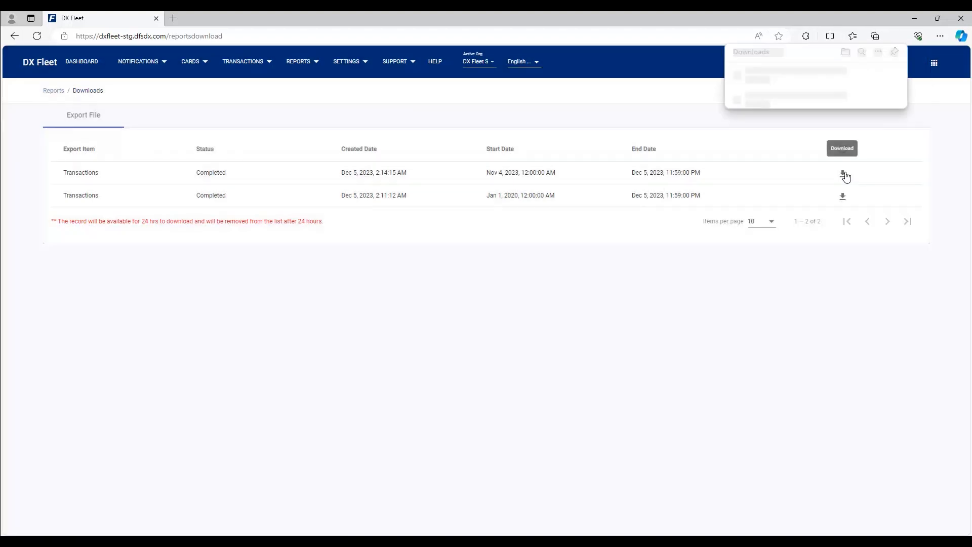
click(844, 200)
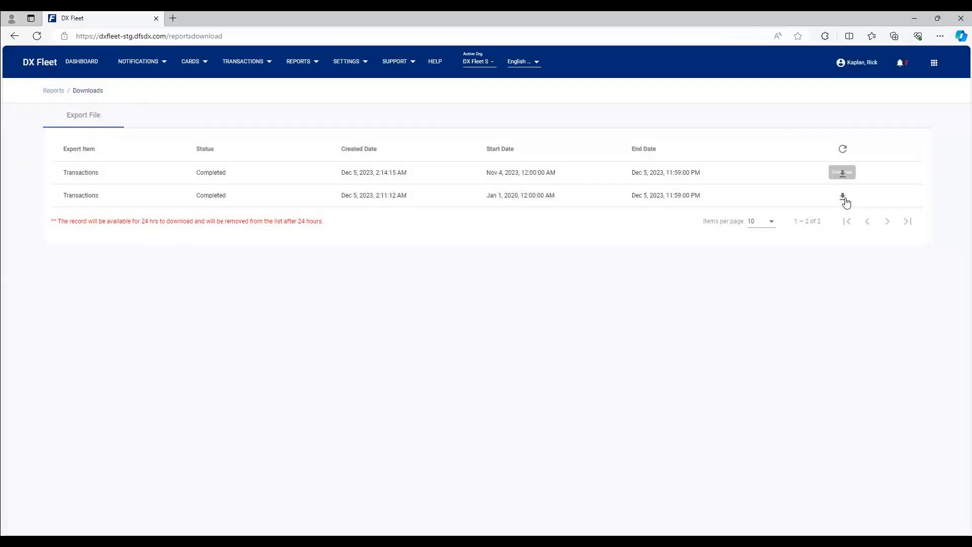
Open Excel_Transactions_20231205081415.xls in Excel despite the format warning, close it, and open Excel_Transactions_20231205081112.xls the same way.
click(752, 104)
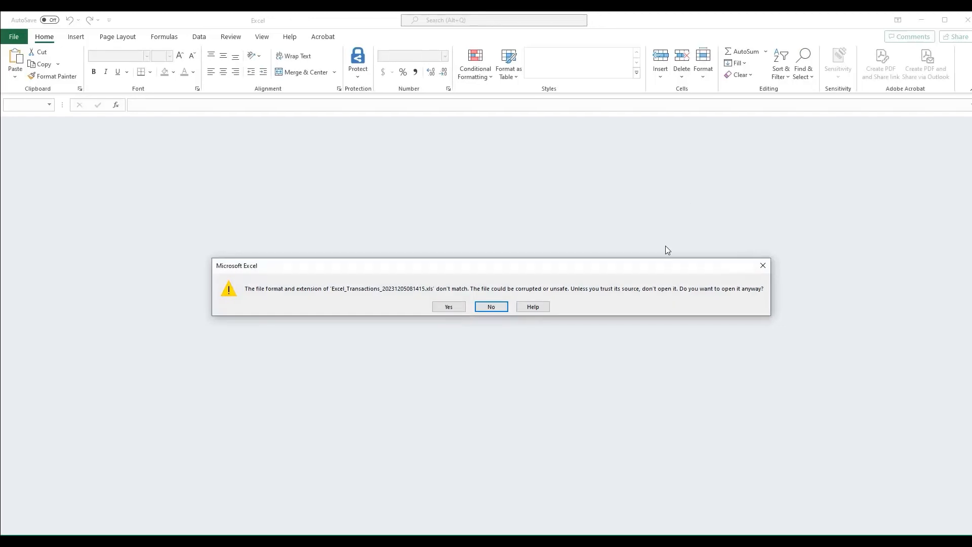
click(446, 308)
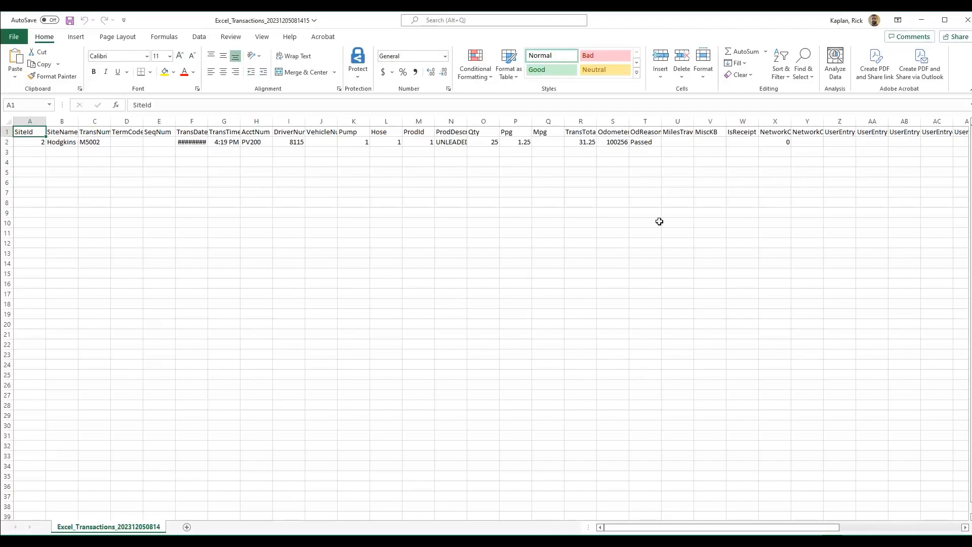
click(967, 20)
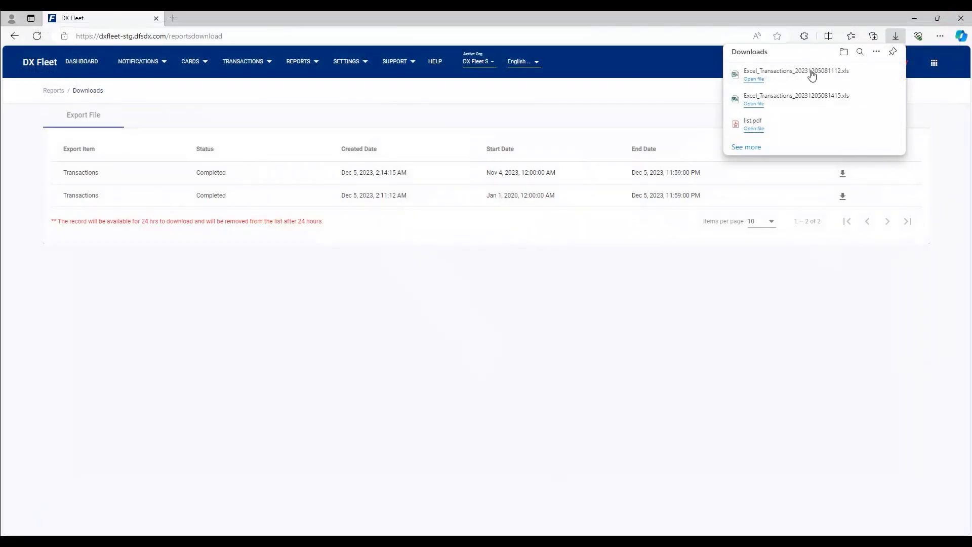
click(754, 79)
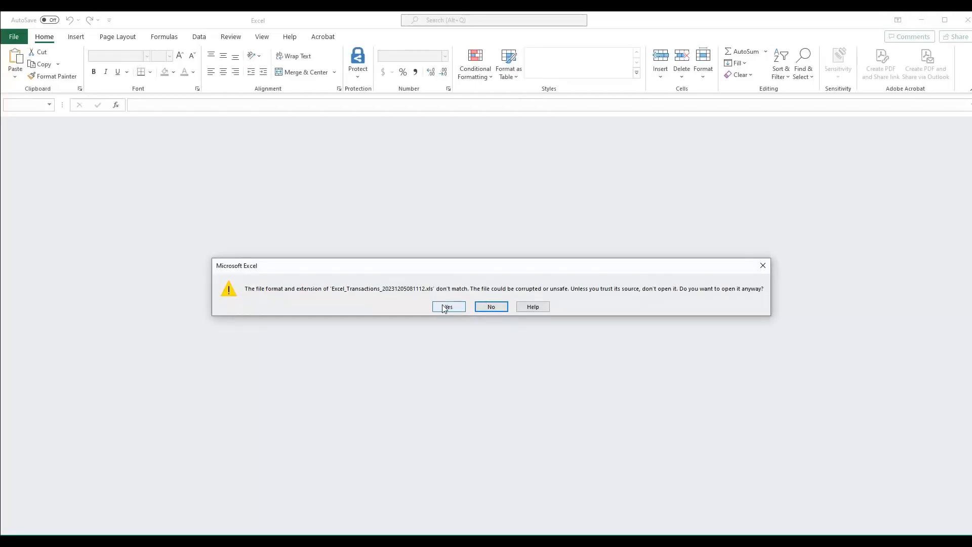
click(445, 308)
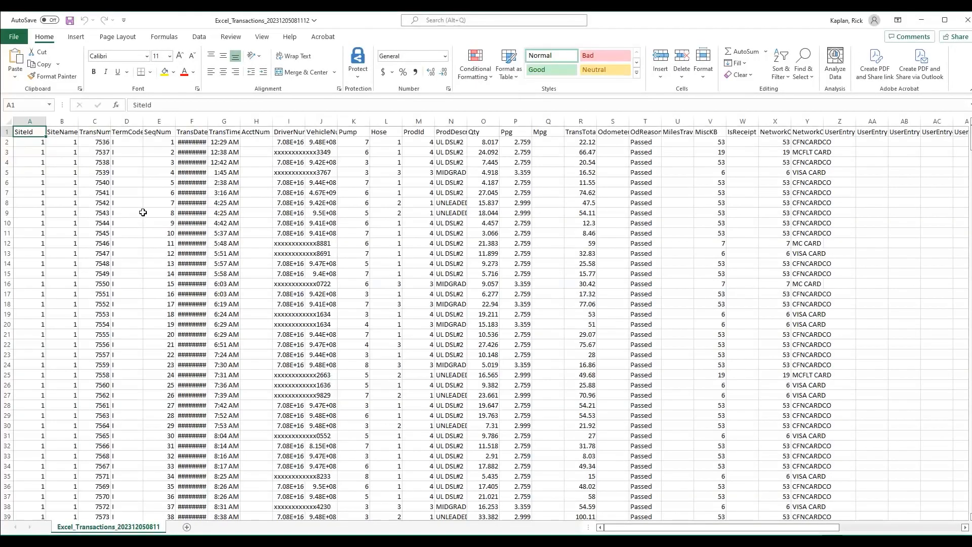